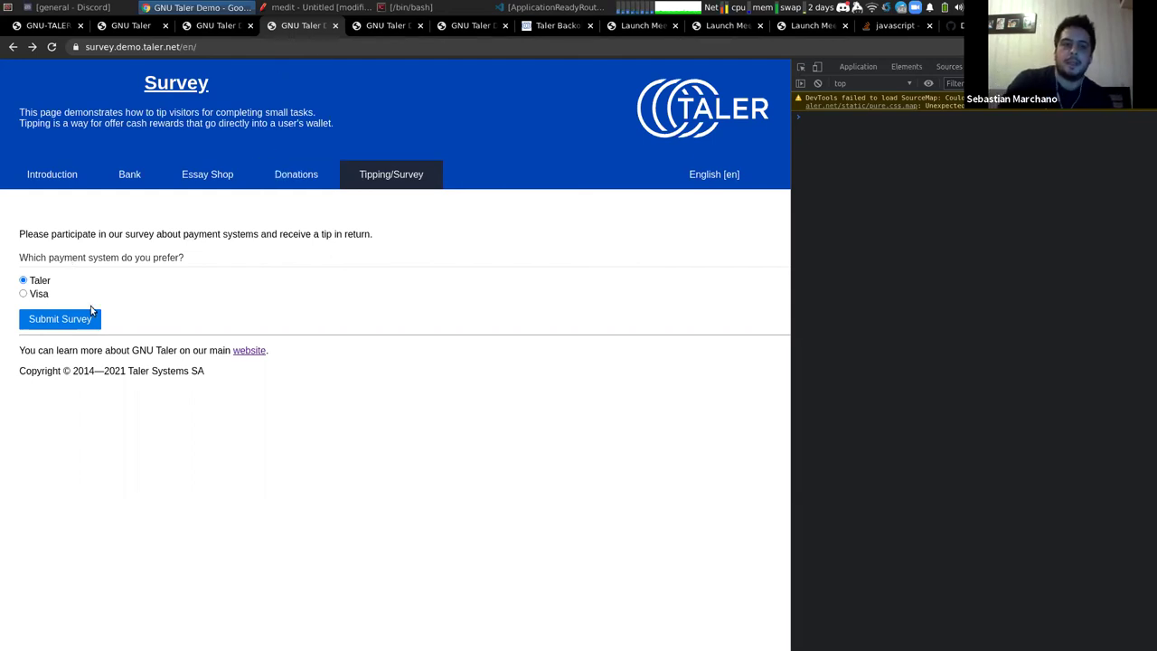
Check the demo bank's 90.00 KUDOS balance, then load localhost:8080 in a new tab
{"action": "left_click", "coordinate": [118, 177]}
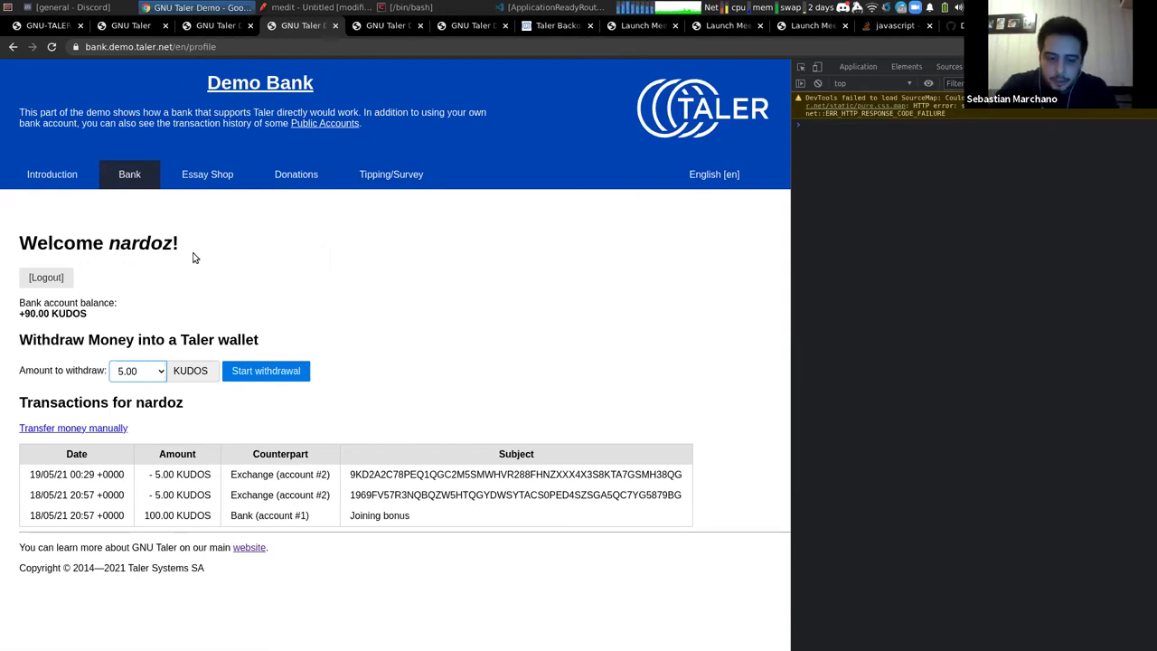
{"action": "key", "text": "ctrl+t"}
{"action": "type", "text": "localhost:8080"}
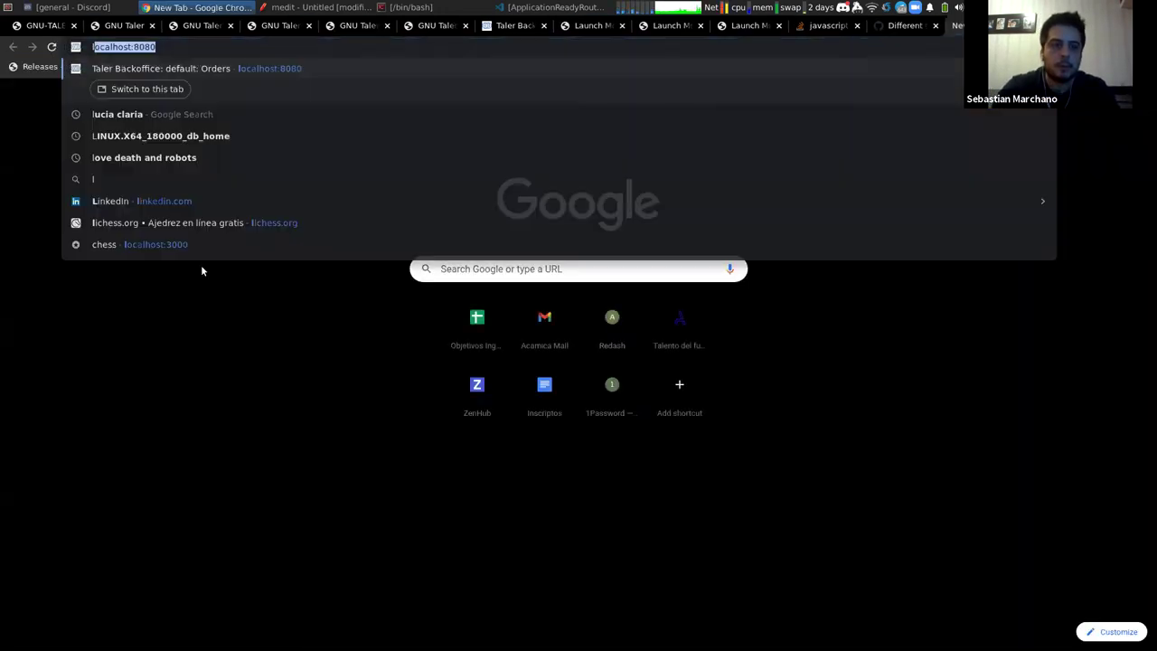
{"action": "key", "text": "Return"}
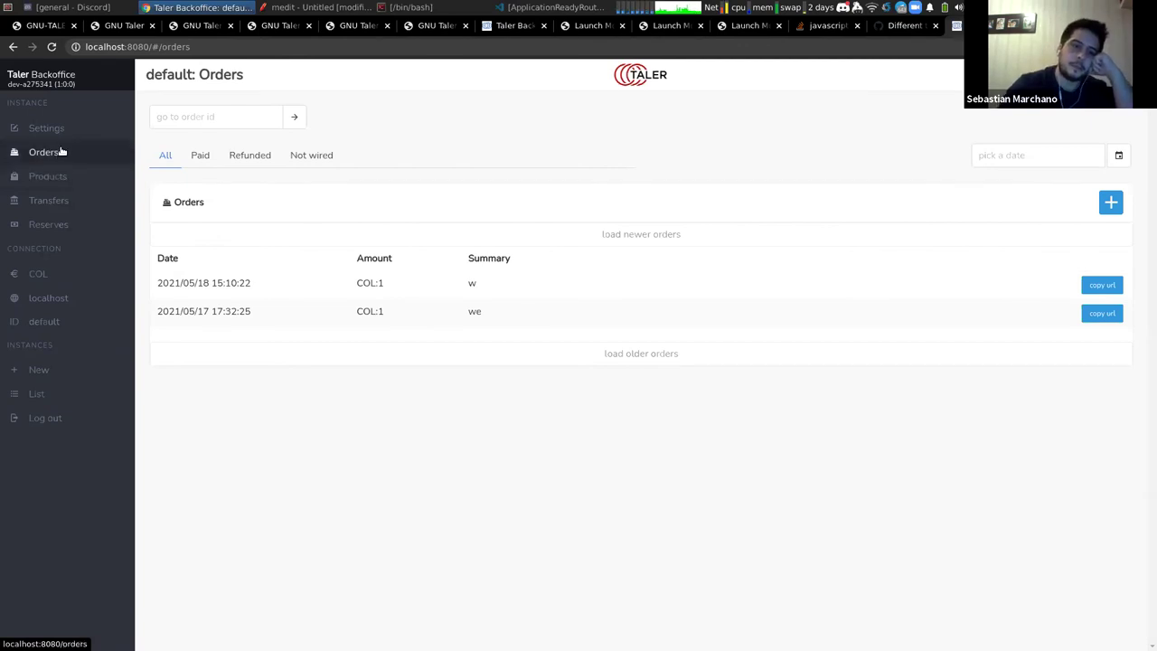
Browse the Backoffice settings, products and orders, then open the wallet in its own tab showing 8.2 KUDOS
{"action": "left_click", "coordinate": [62, 132]}
{"action": "left_click", "coordinate": [64, 154]}
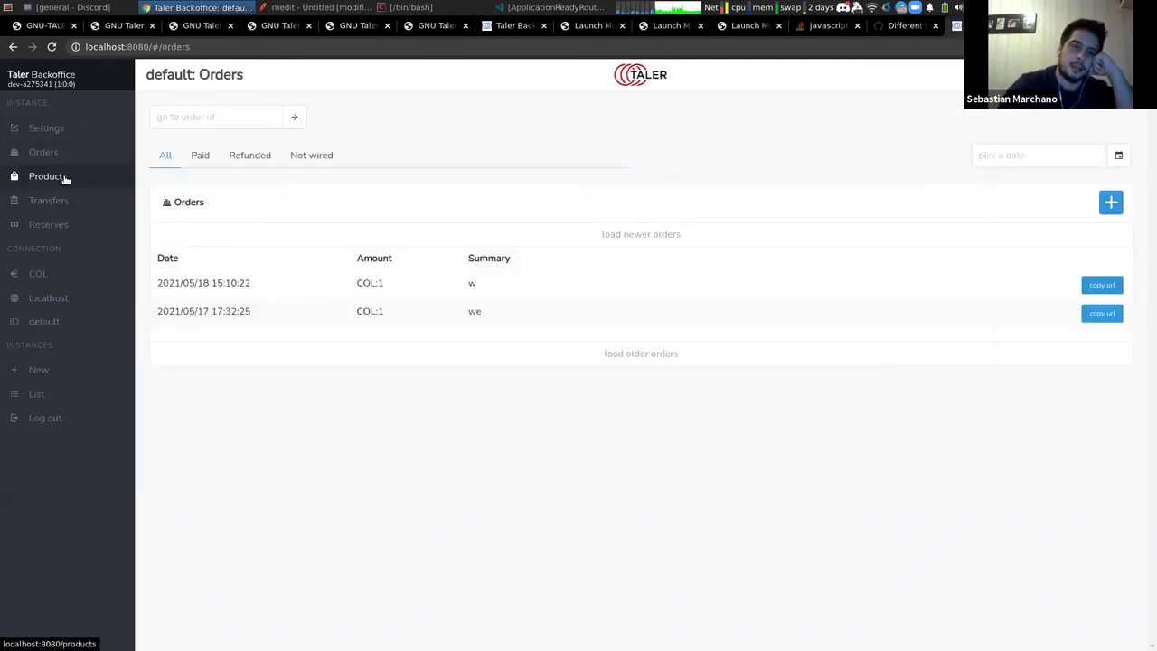
{"action": "left_click", "coordinate": [64, 177]}
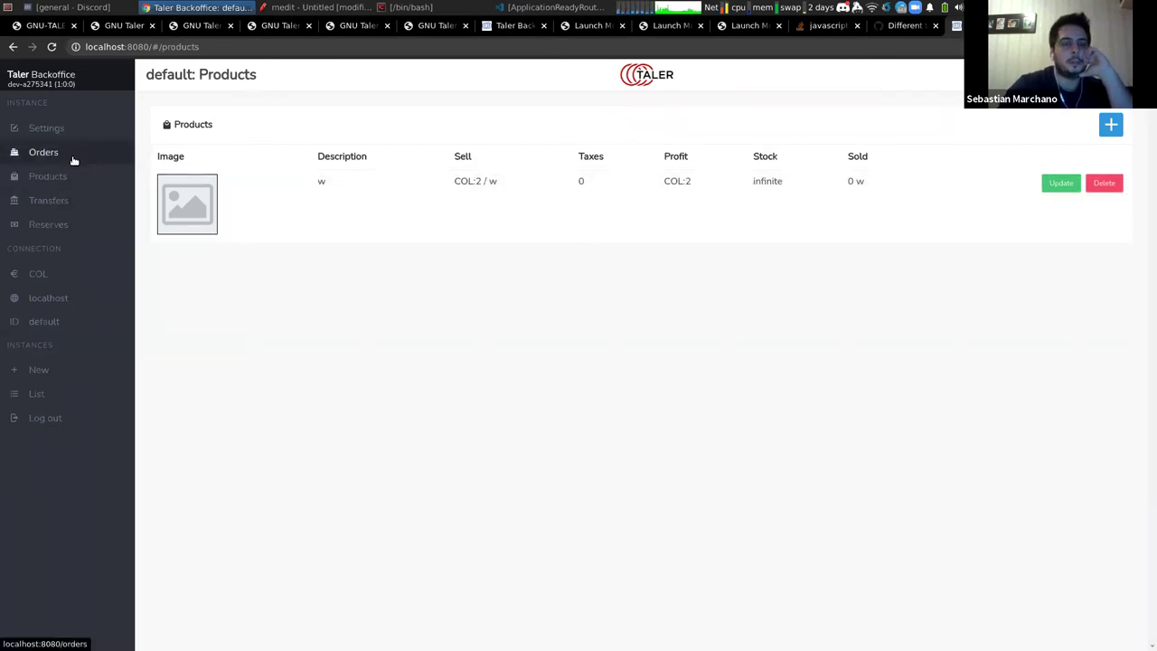
{"action": "left_click", "coordinate": [73, 160]}
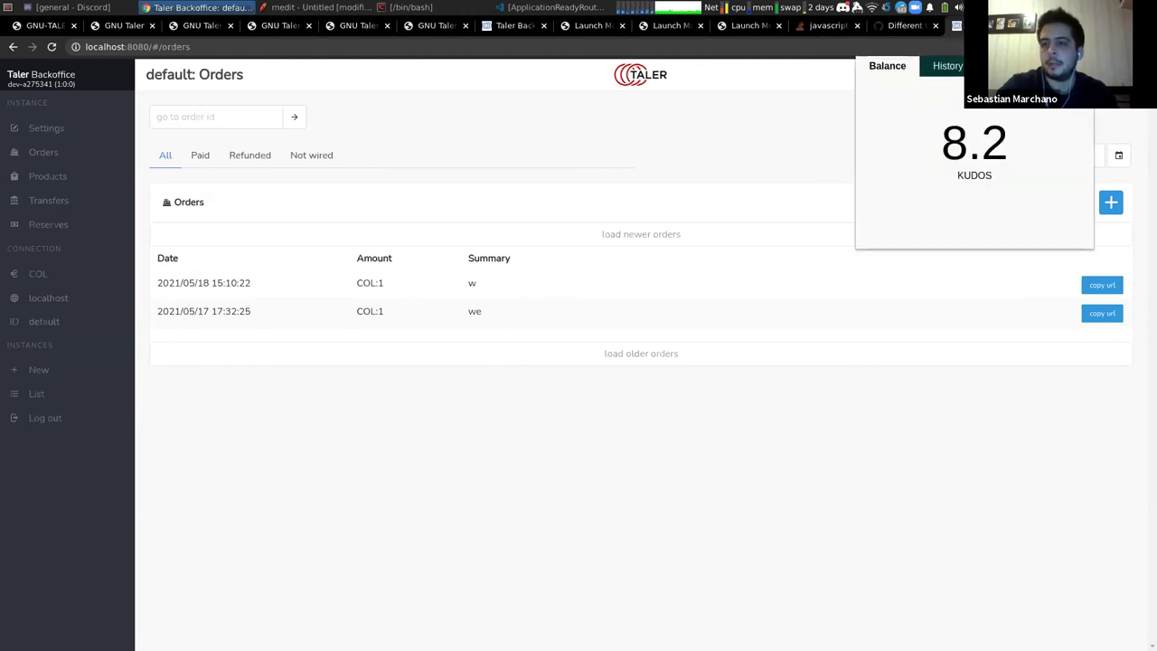
{"action": "left_click", "coordinate": [994, 65]}
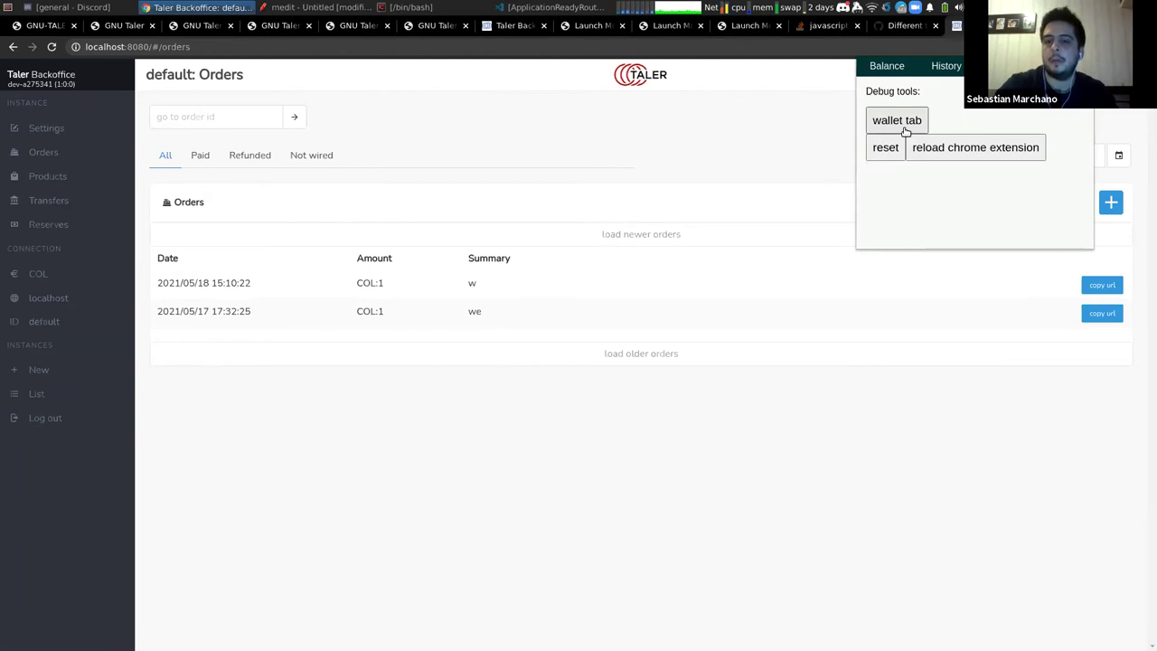
{"action": "left_click", "coordinate": [899, 120]}
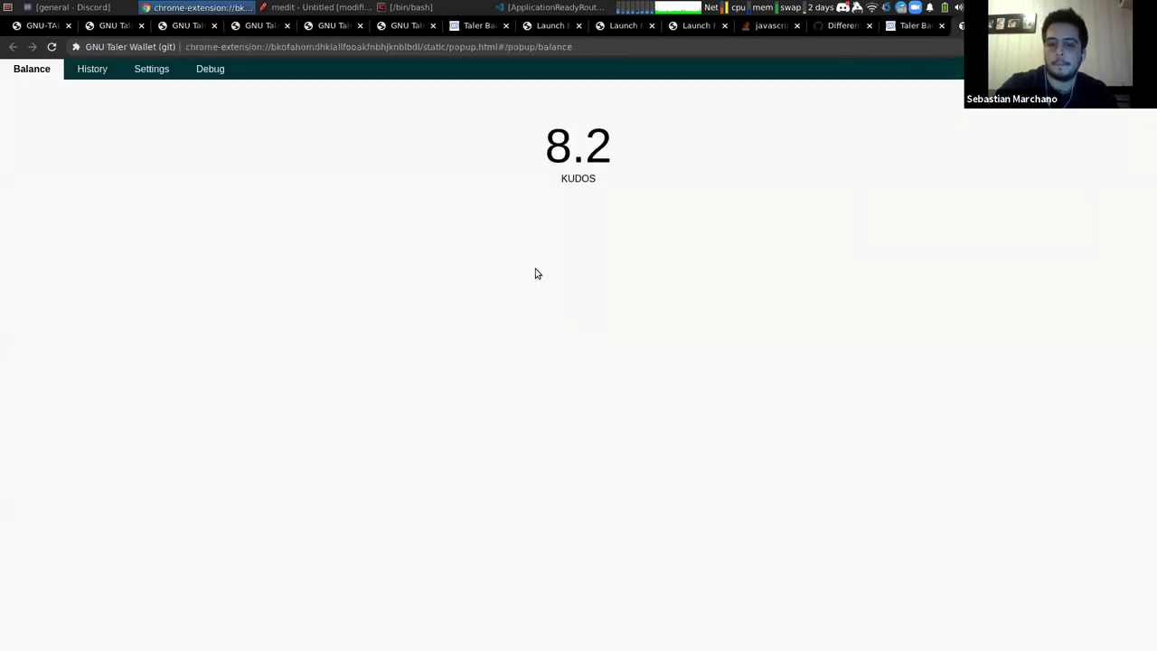
Clear the wallet's stored site data through DevTools, then close the wallet tab
{"action": "key", "text": "ctrl+shift+i"}
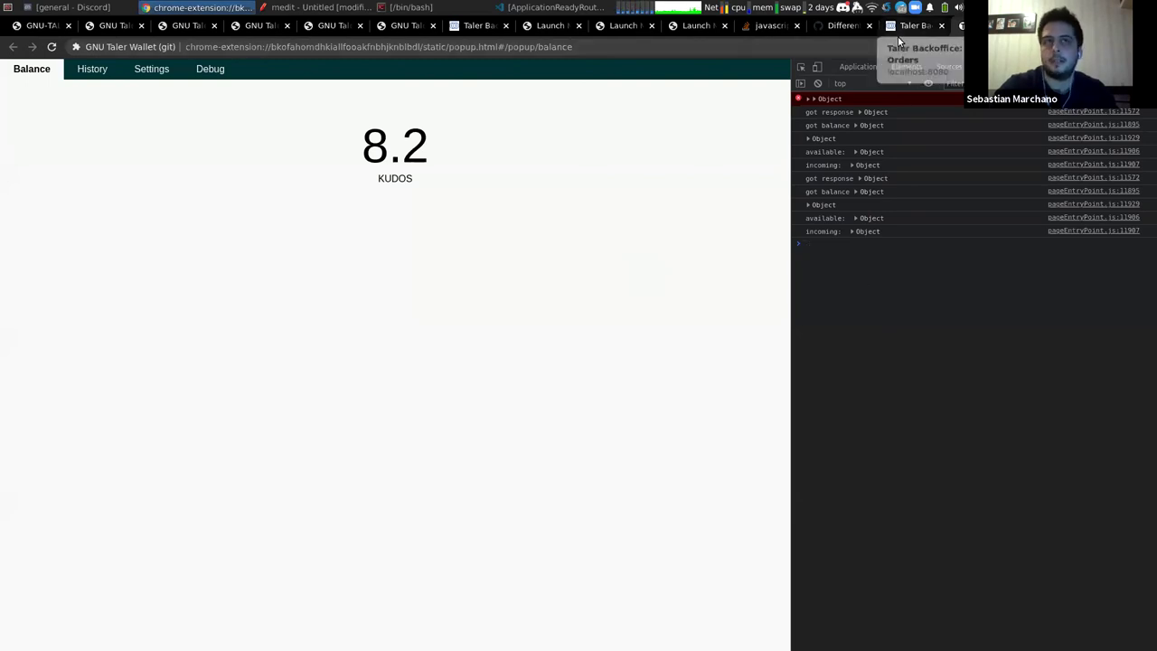
{"action": "left_click", "coordinate": [856, 67]}
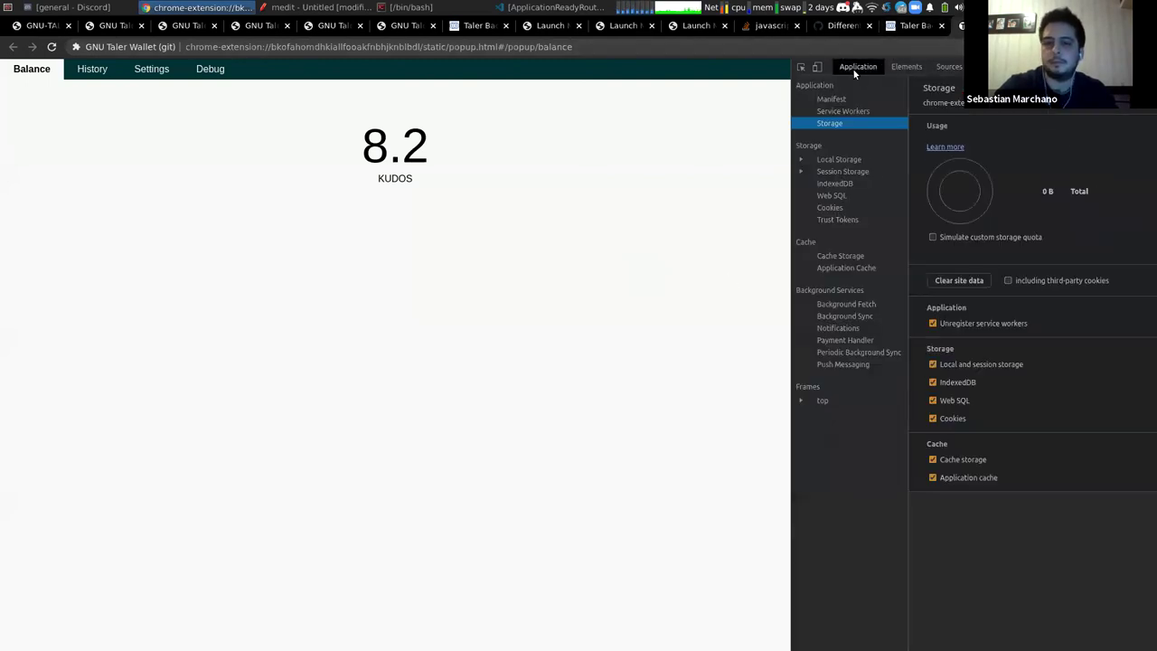
{"action": "left_click", "coordinate": [956, 287]}
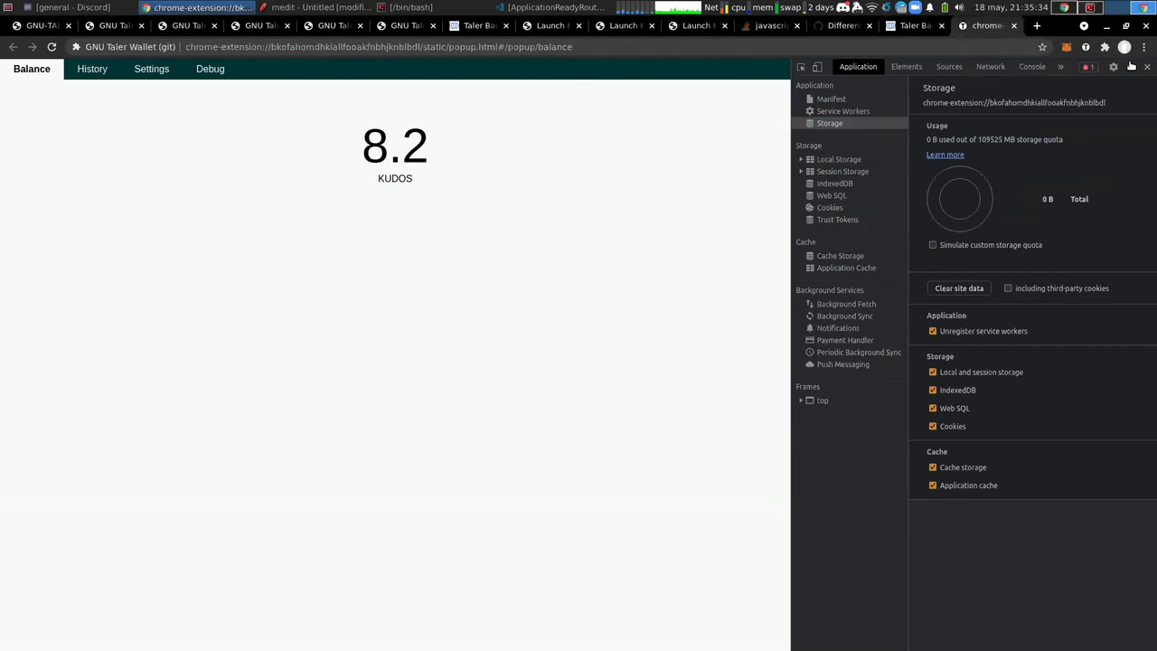
{"action": "left_click", "coordinate": [1144, 67]}
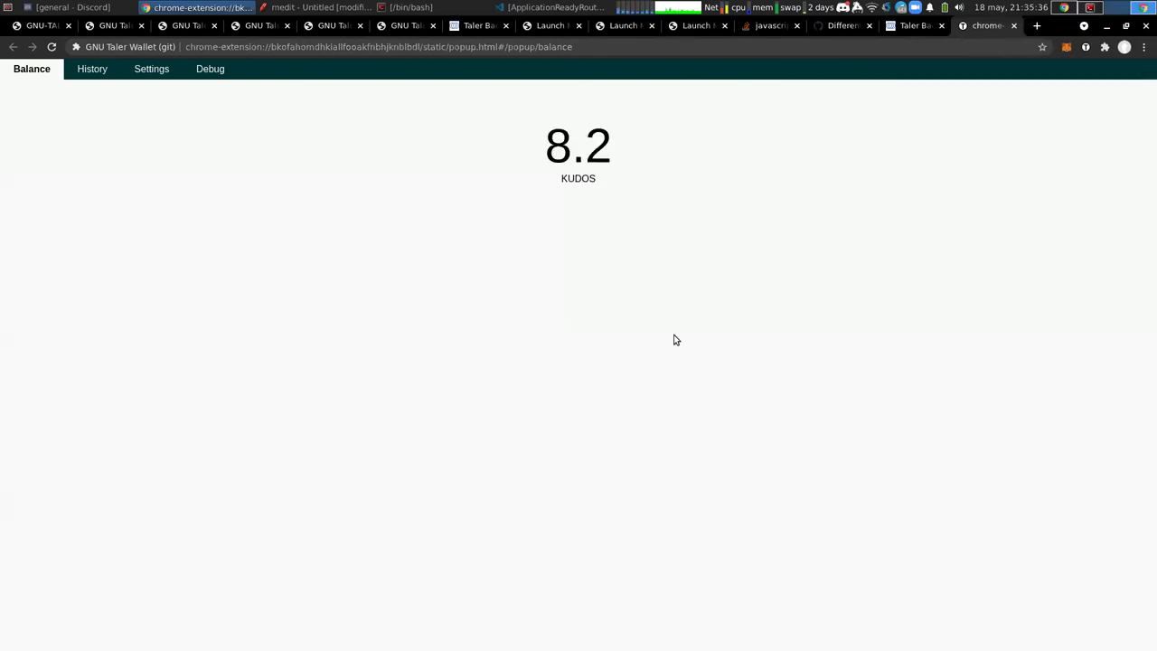
{"action": "key", "text": "ctrl+shift+Tab"}
{"action": "key", "text": "ctrl+Tab"}
{"action": "key", "text": "ctrl+w"}
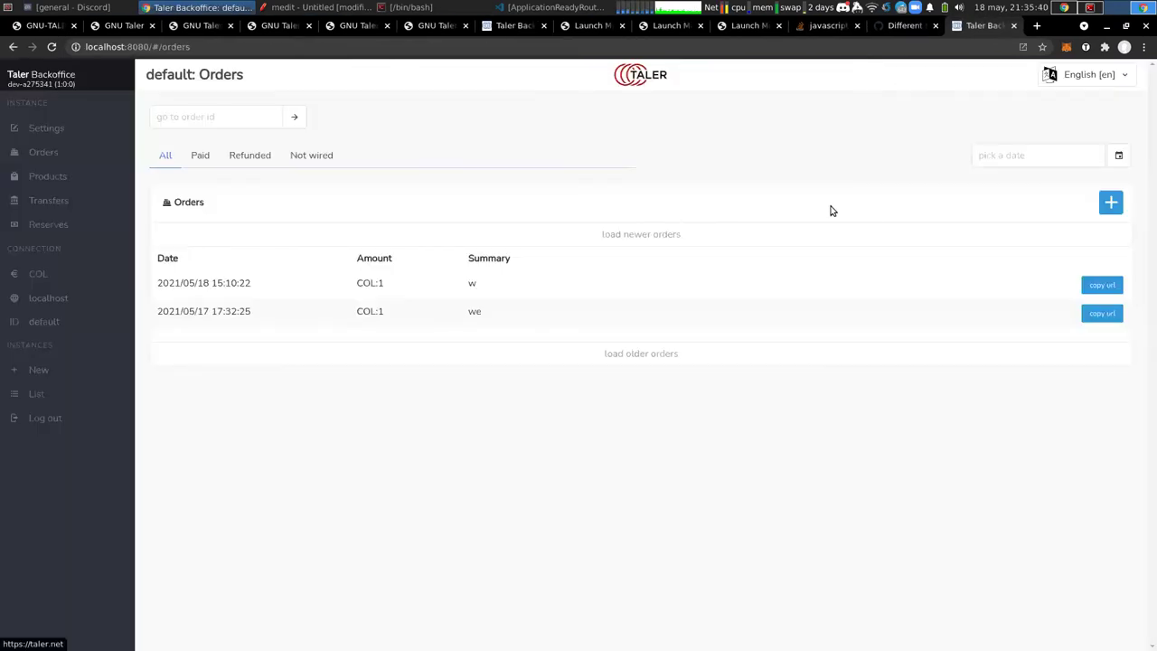
Confirm in the wallet popup that no balance remains, and revisit the Backoffice products and orders
{"action": "left_click", "coordinate": [1086, 47]}
{"action": "left_click", "coordinate": [1066, 66]}
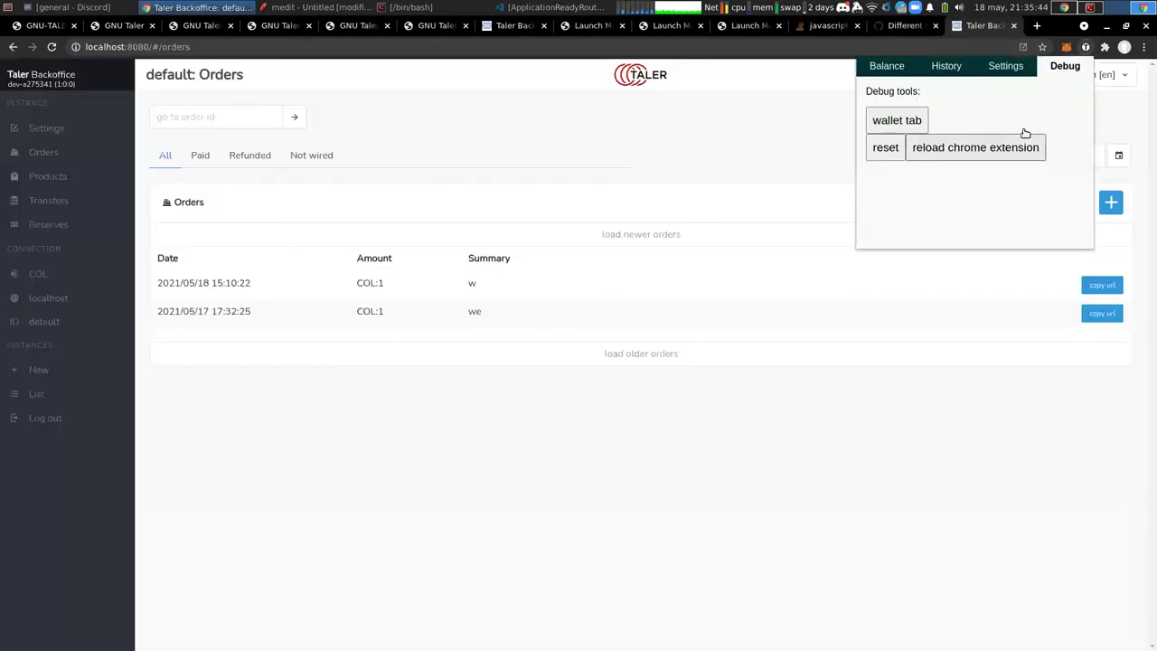
{"action": "left_click", "coordinate": [912, 152]}
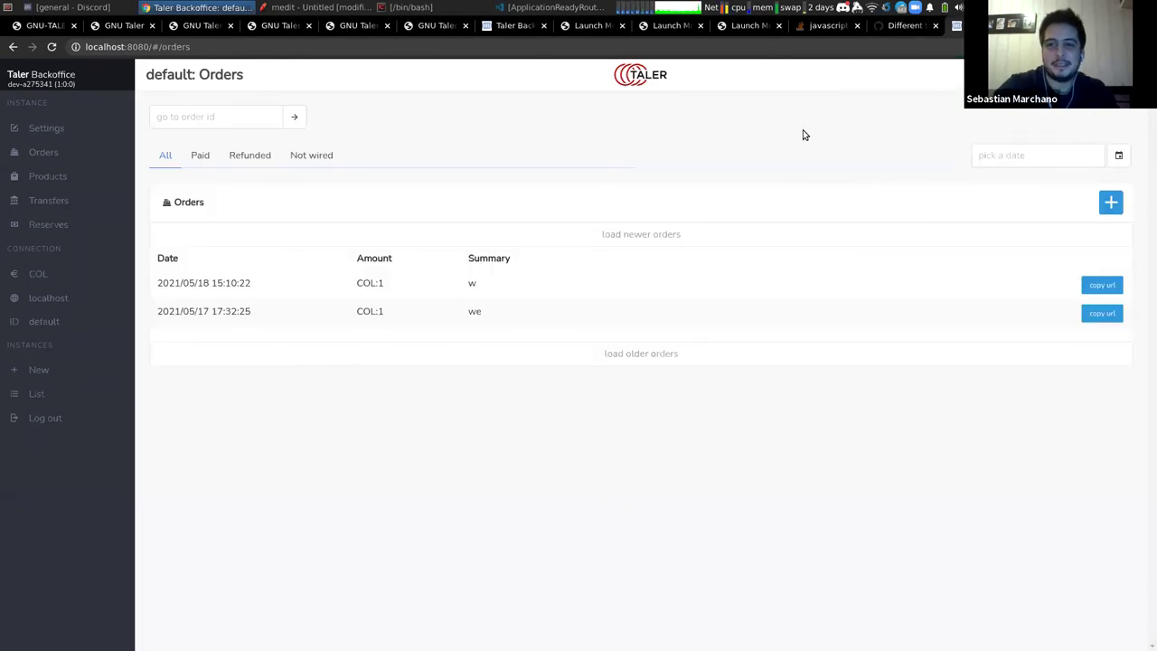
{"action": "left_click", "coordinate": [1084, 46]}
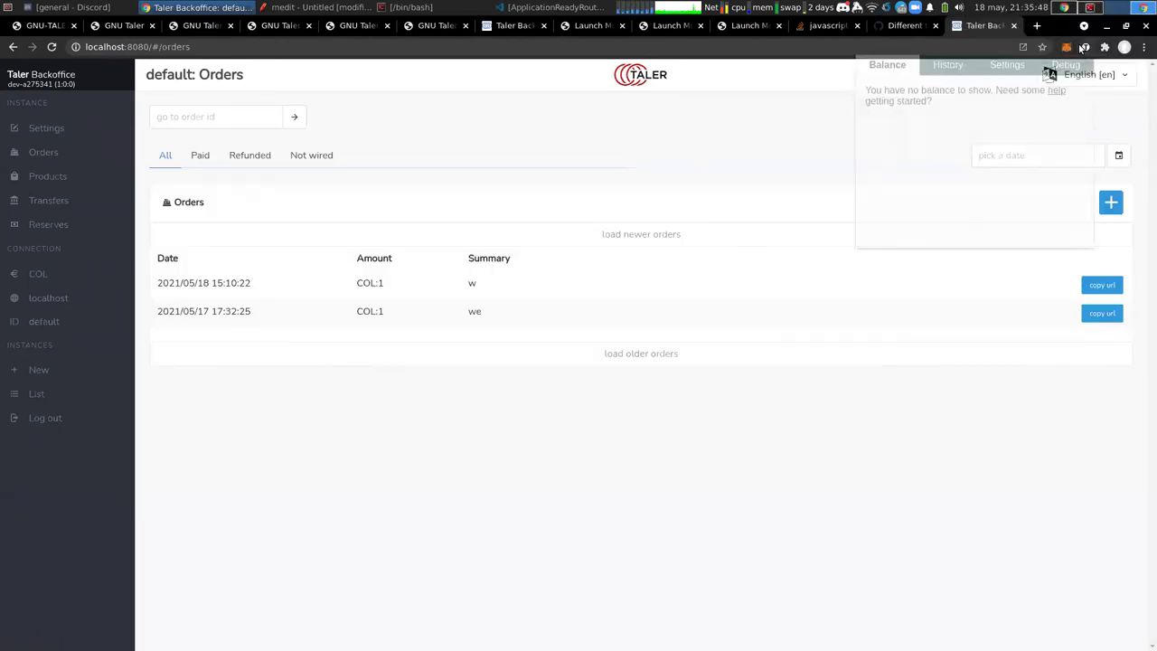
{"action": "left_click", "coordinate": [1083, 46]}
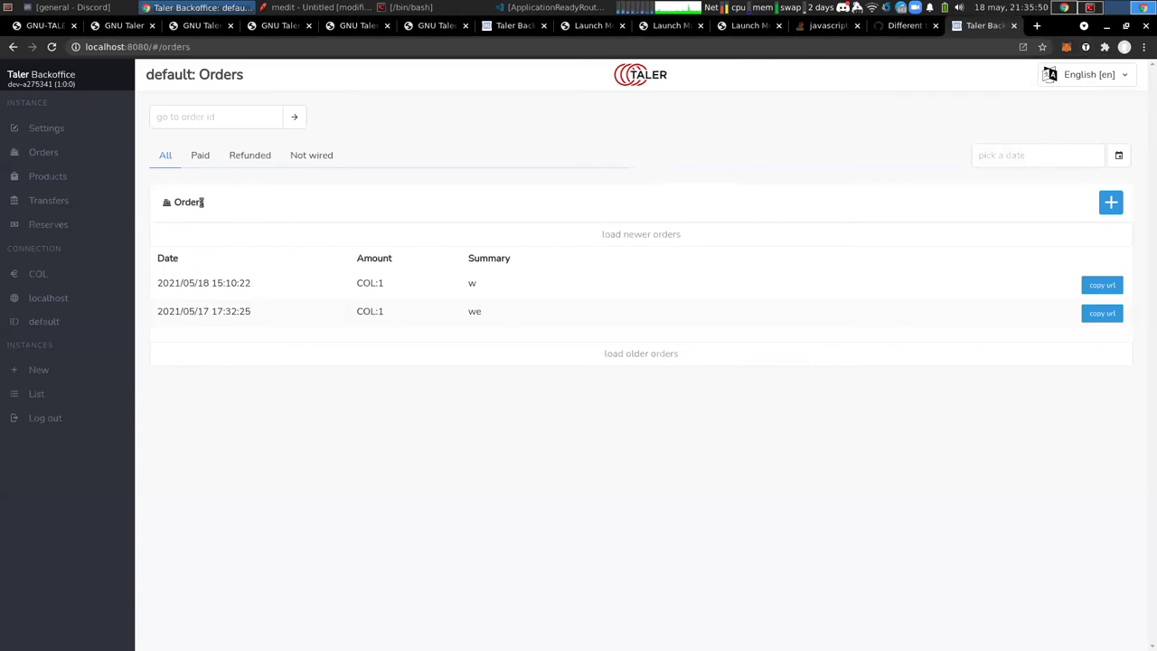
{"action": "left_click", "coordinate": [87, 176]}
{"action": "left_click", "coordinate": [88, 153]}
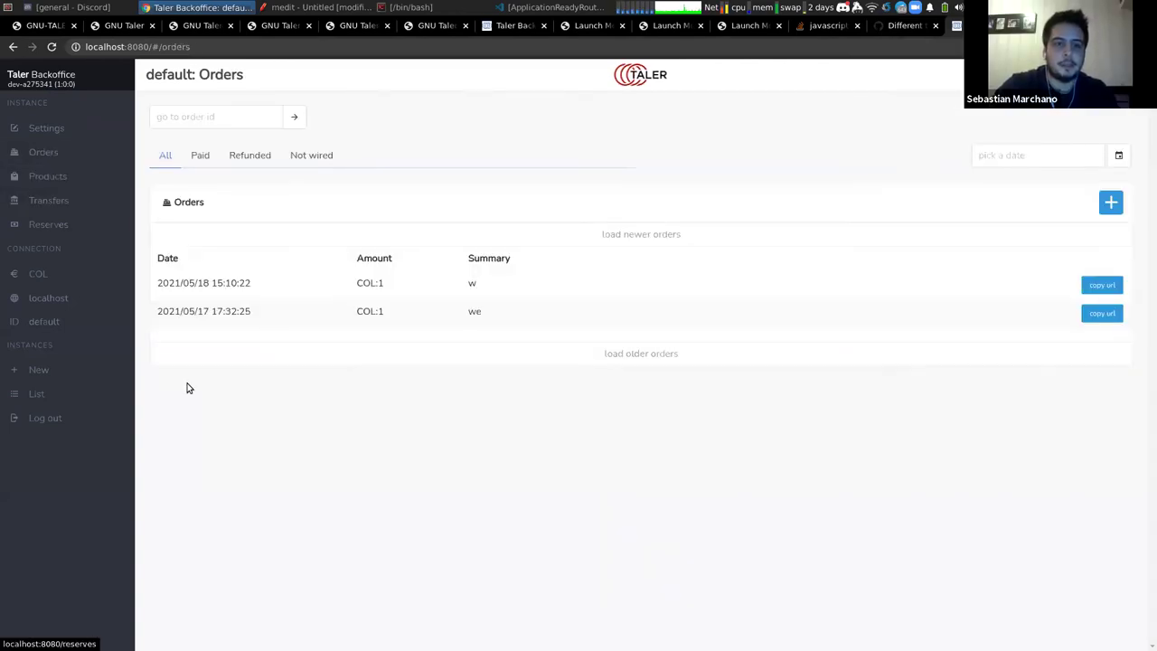
{"action": "key", "text": "ctrl+t"}
Load bank.taler:5882 and log in with the account's username and password
{"action": "type", "text": "bank.taler:5882"}
{"action": "key", "text": "Return"}
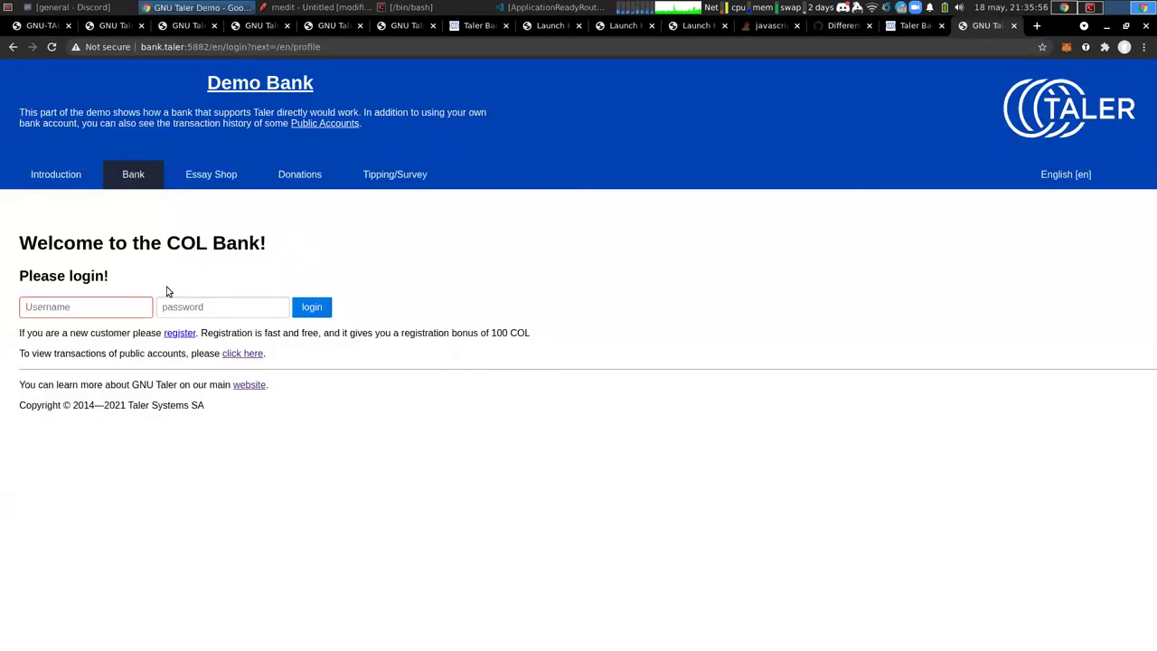
{"action": "left_click", "coordinate": [137, 299]}
{"action": "key", "text": "Tab"}
{"action": "key", "text": "Return"}
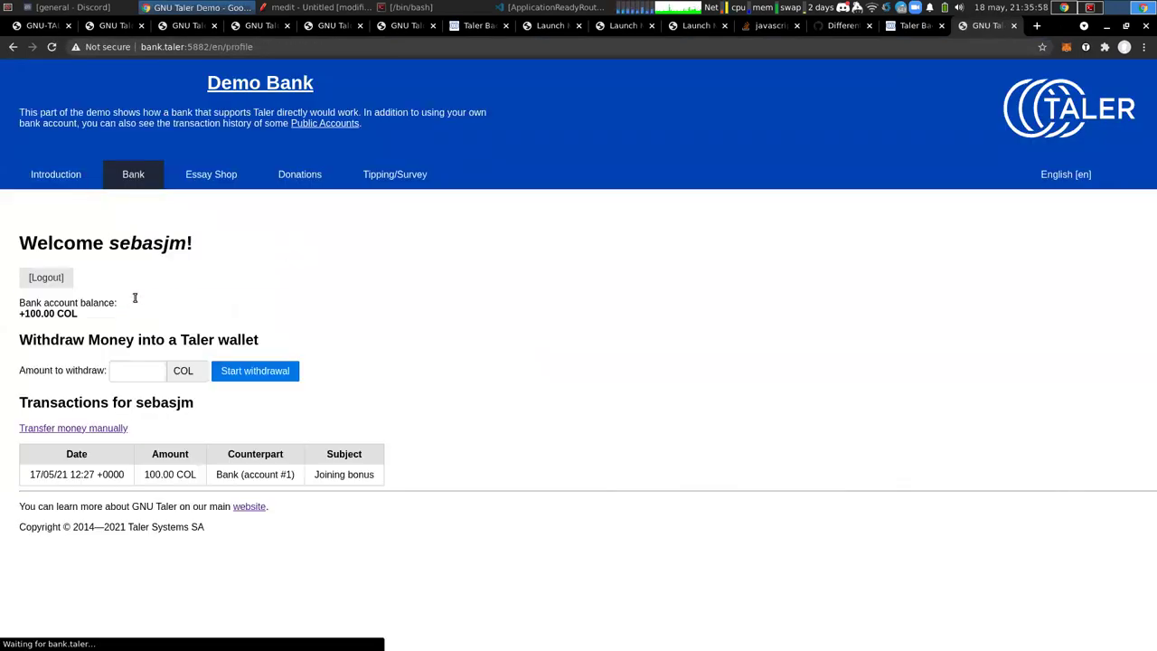
Withdraw 10 COL to the wallet, accepting fees and answering 4 to the security question
{"action": "left_click", "coordinate": [127, 369]}
{"action": "type", "text": "10"}
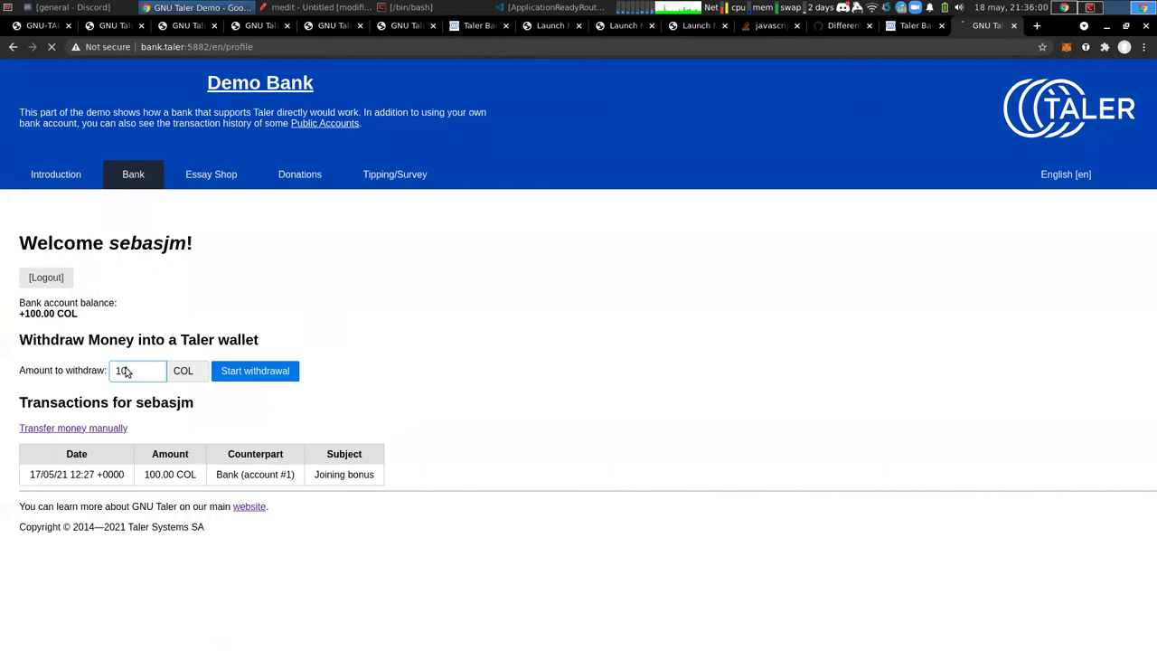
{"action": "key", "text": "Return"}
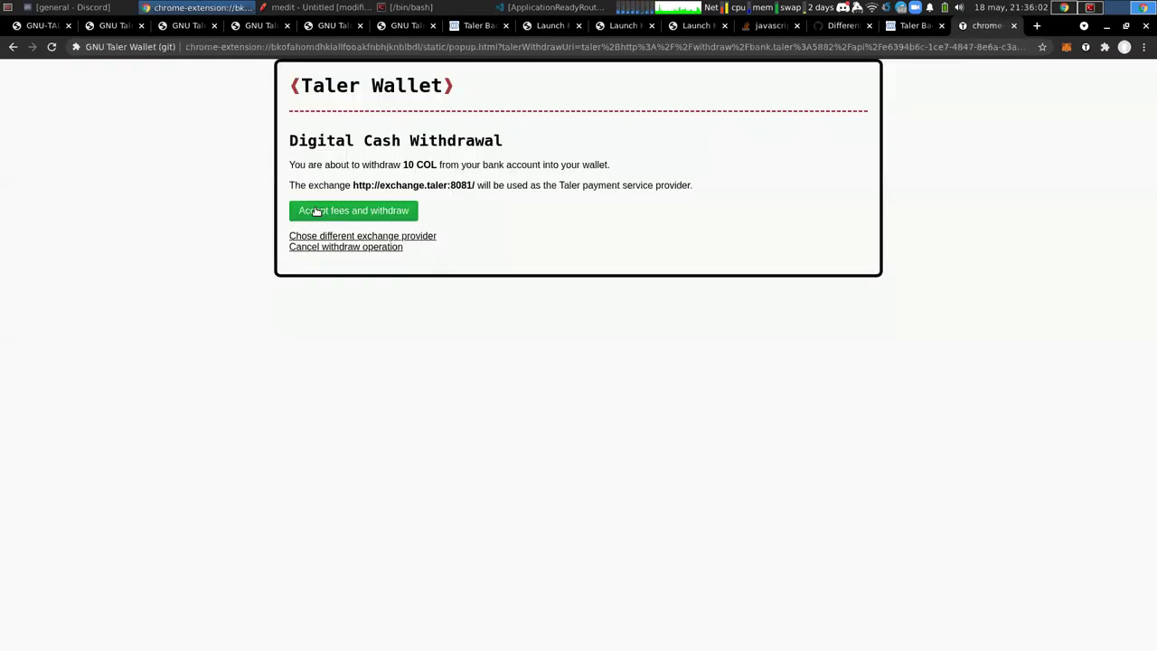
{"action": "key", "text": "ctrl+shift+i"}
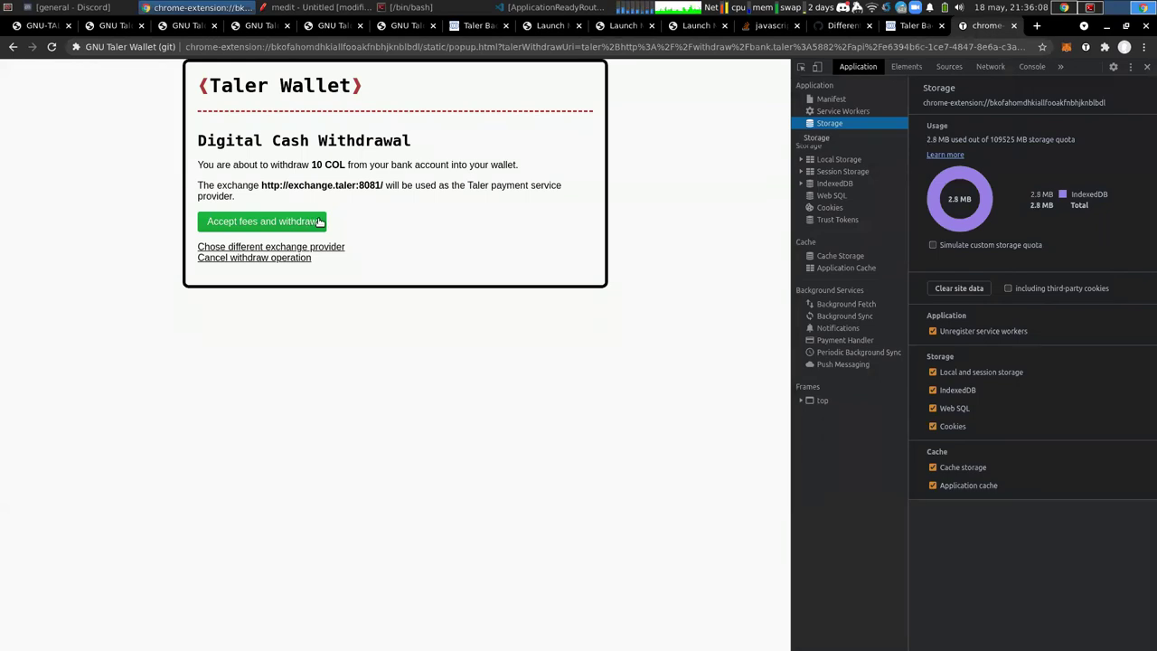
{"action": "left_click", "coordinate": [318, 221]}
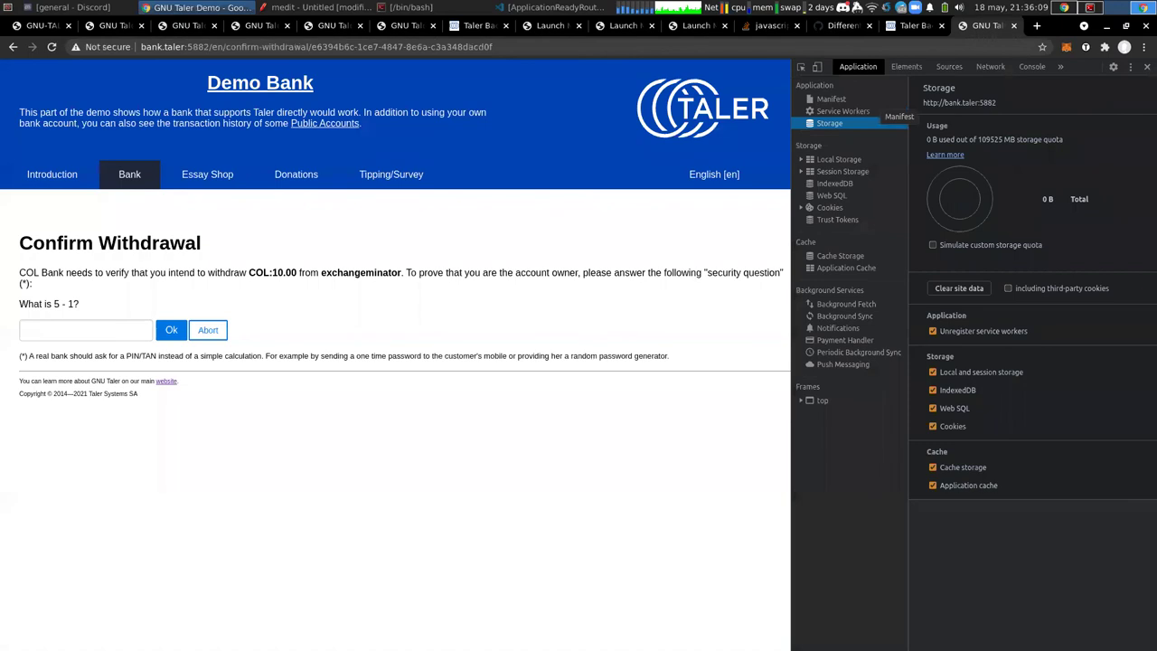
{"action": "left_click", "coordinate": [115, 337]}
{"action": "type", "text": "4"}
{"action": "left_click", "coordinate": [171, 331]}
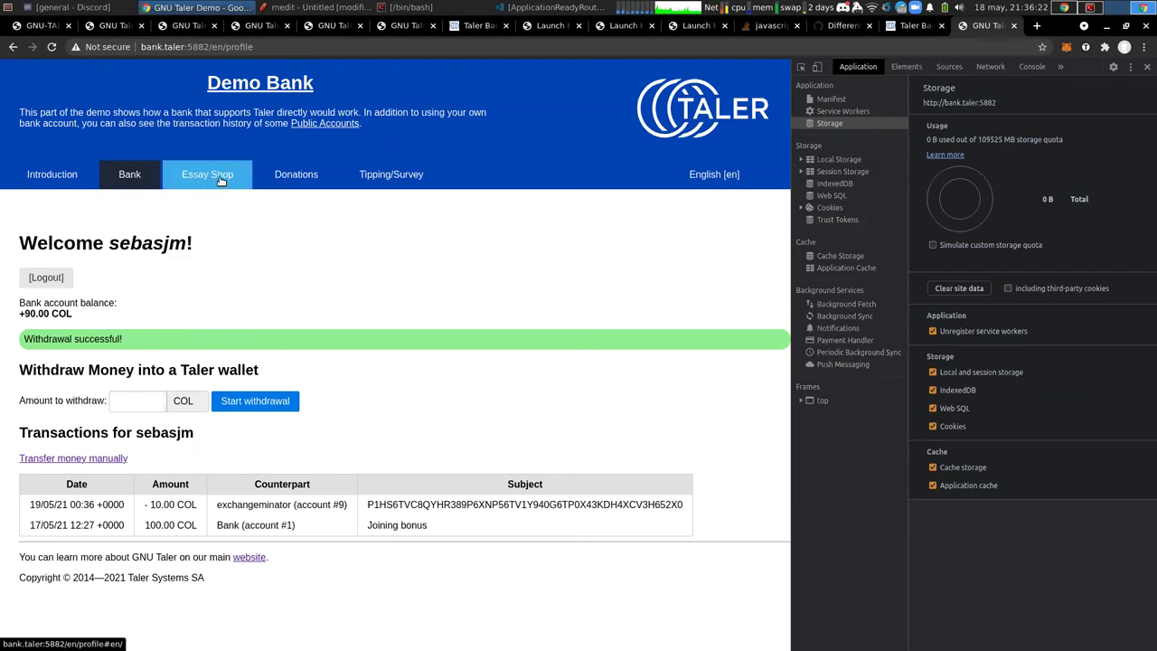
{"action": "key", "text": "ctrl+t"}
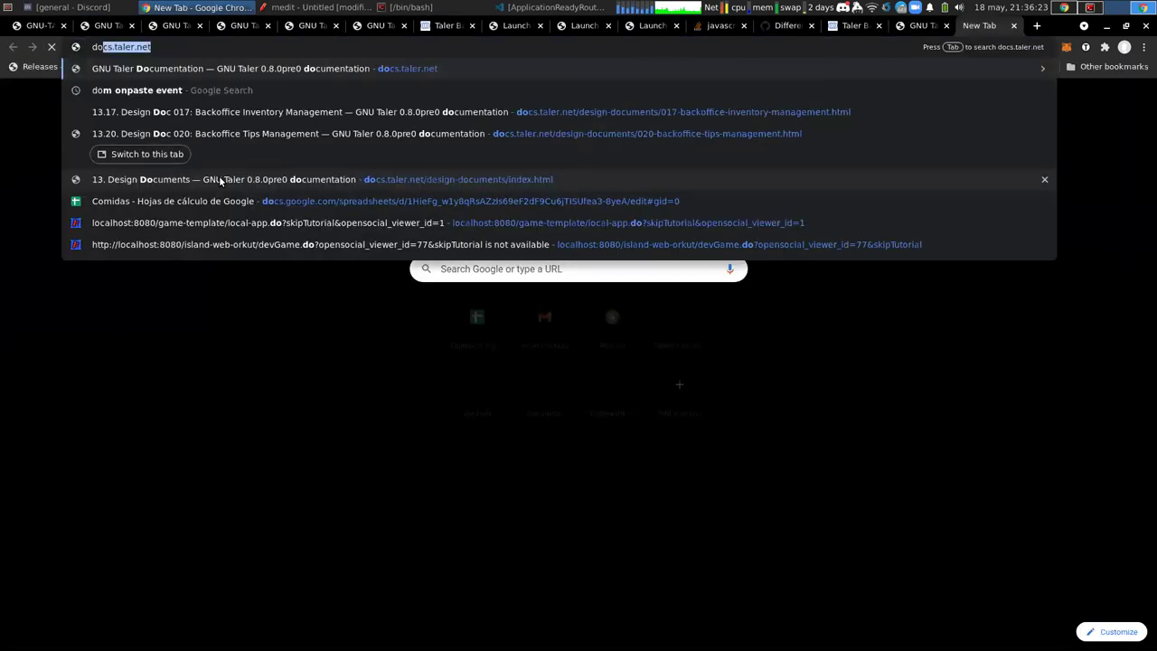
{"action": "type", "text": "docs.taler.net"}
{"action": "key", "text": "Return"}
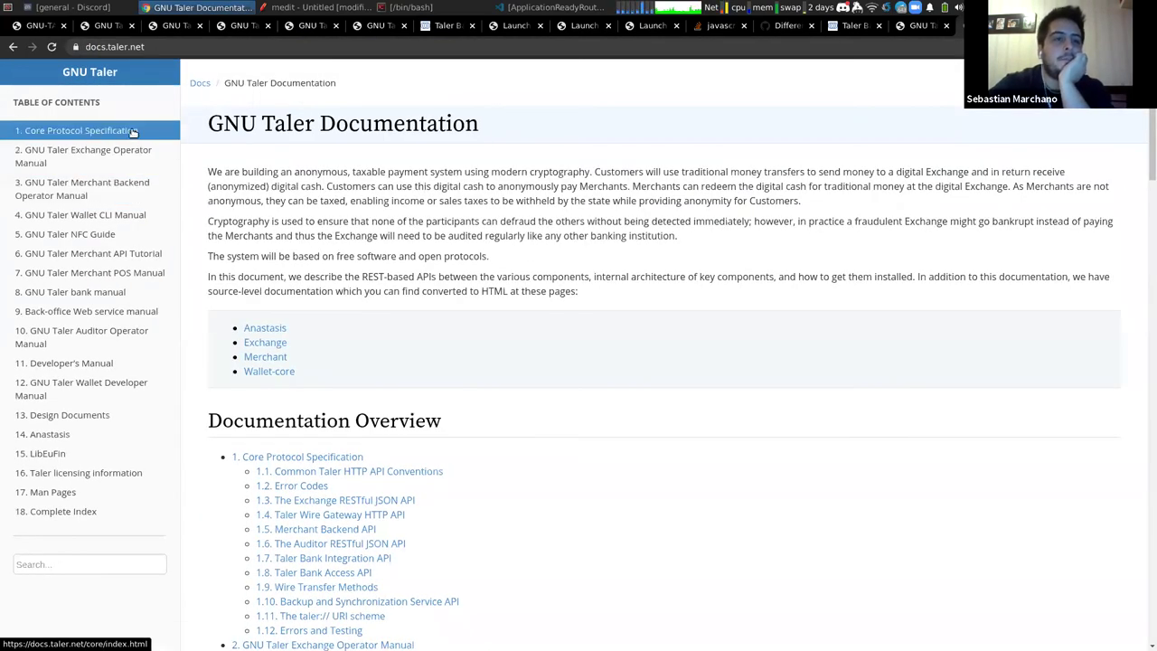
{"action": "left_click", "coordinate": [133, 133]}
{"action": "scroll", "coordinate": [370, 208], "scroll_direction": "down", "scroll_amount": 3}
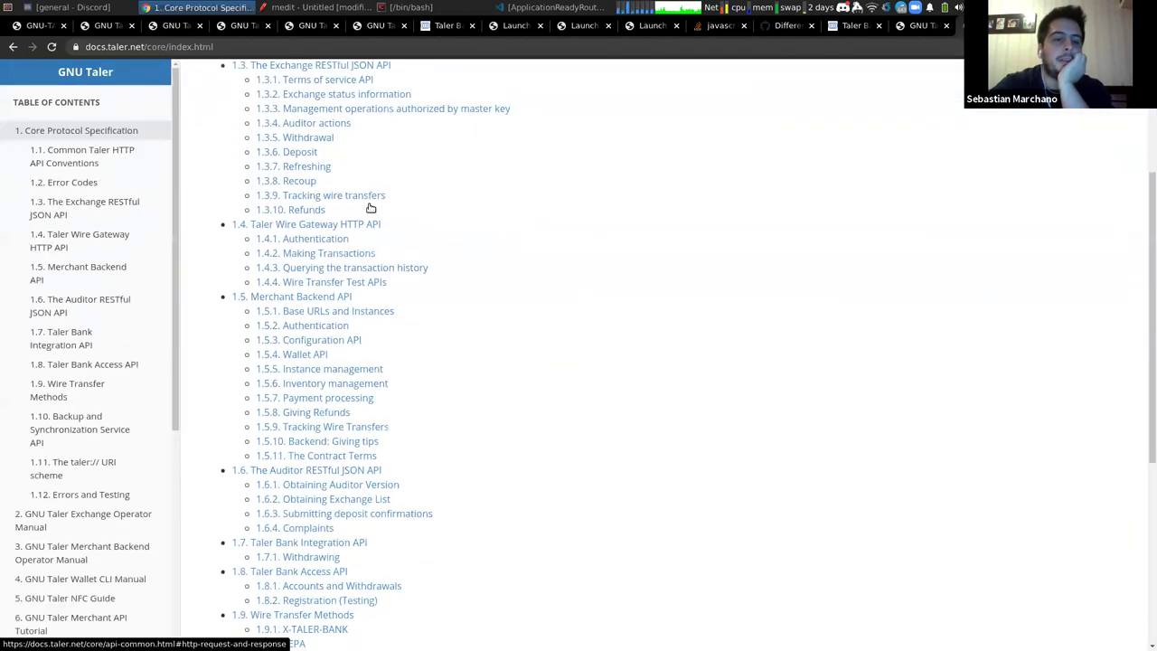
{"action": "scroll", "coordinate": [370, 252], "scroll_direction": "up", "scroll_amount": 1}
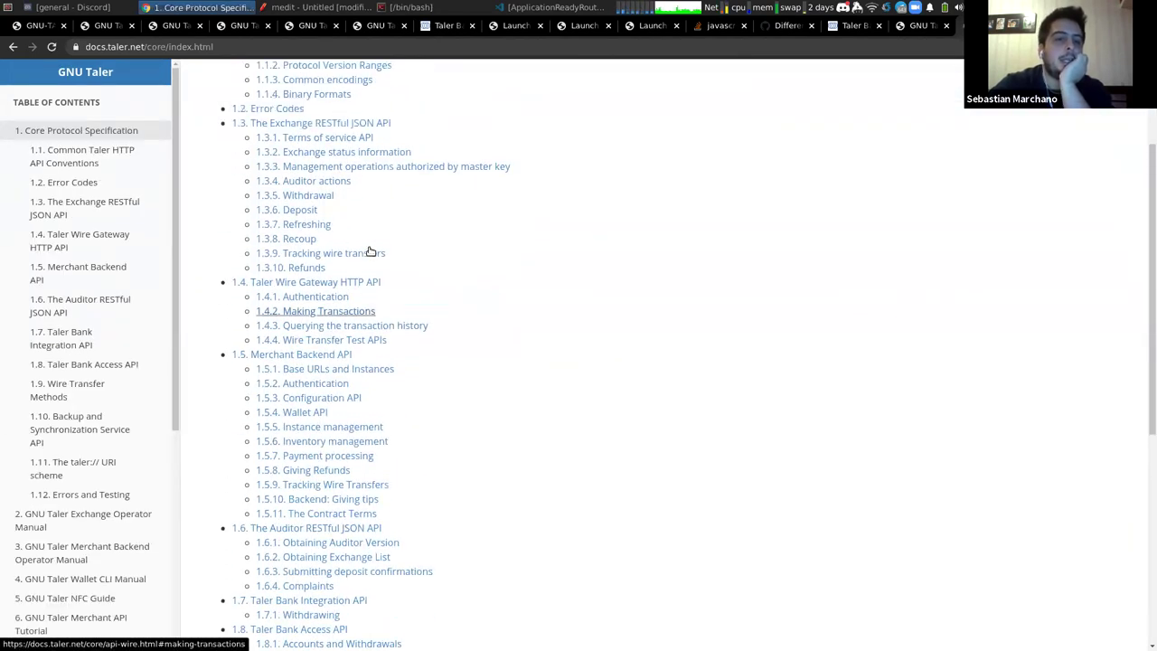
{"action": "scroll", "coordinate": [370, 252], "scroll_direction": "up", "scroll_amount": 2}
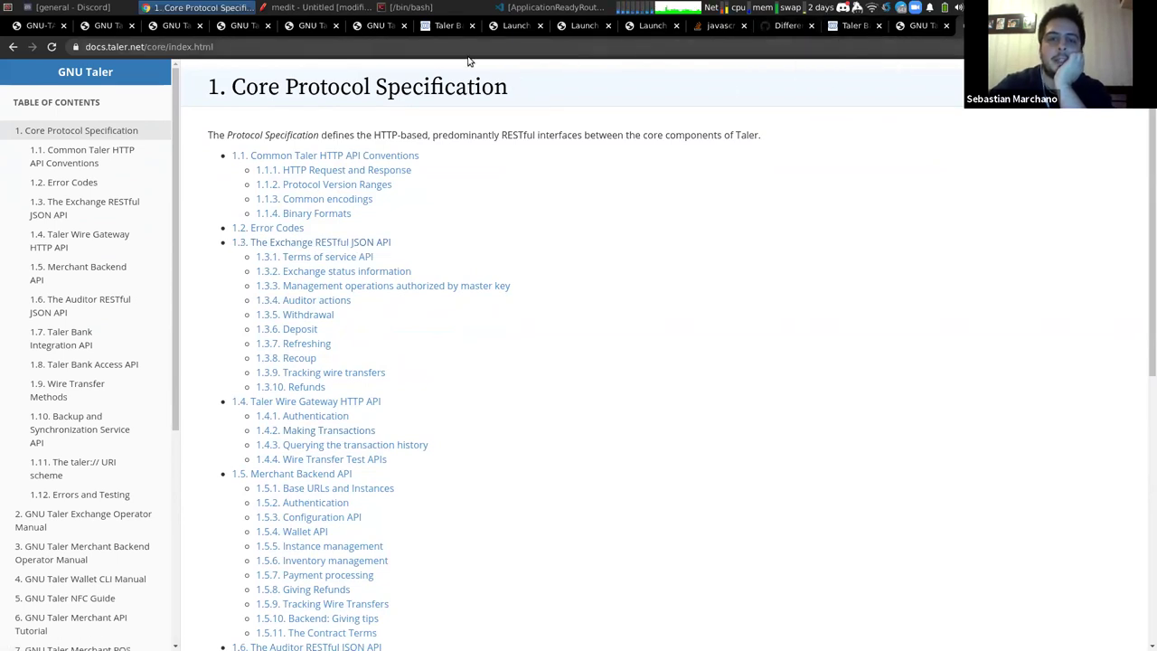
{"action": "left_click", "coordinate": [242, 25]}
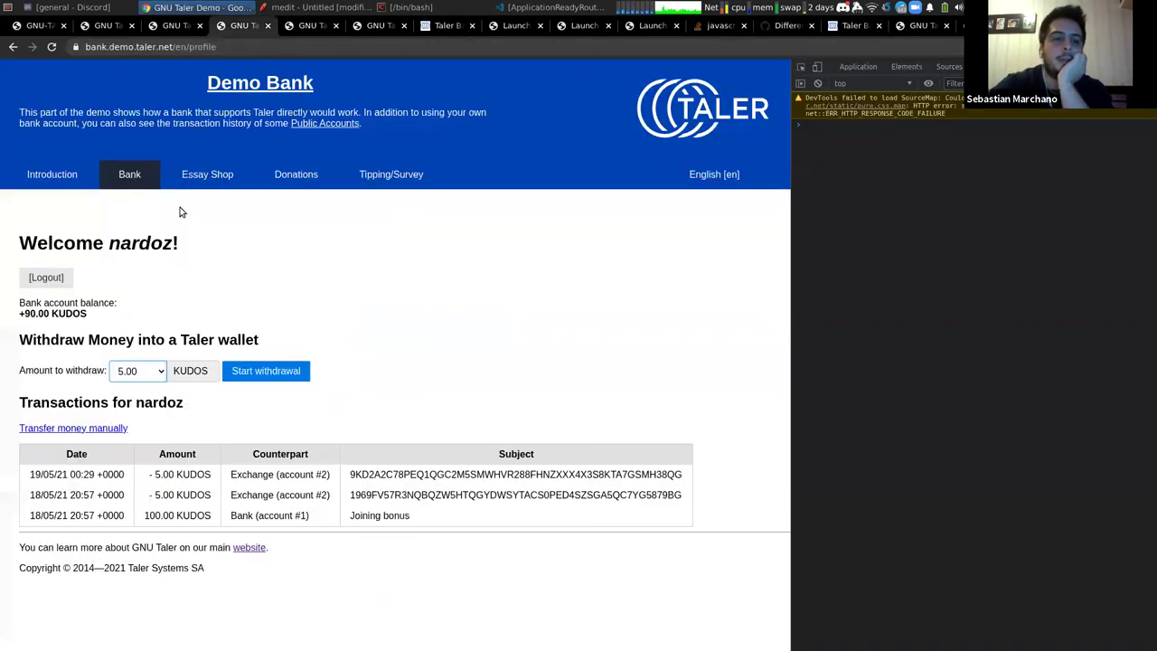
{"action": "left_click", "coordinate": [176, 25]}
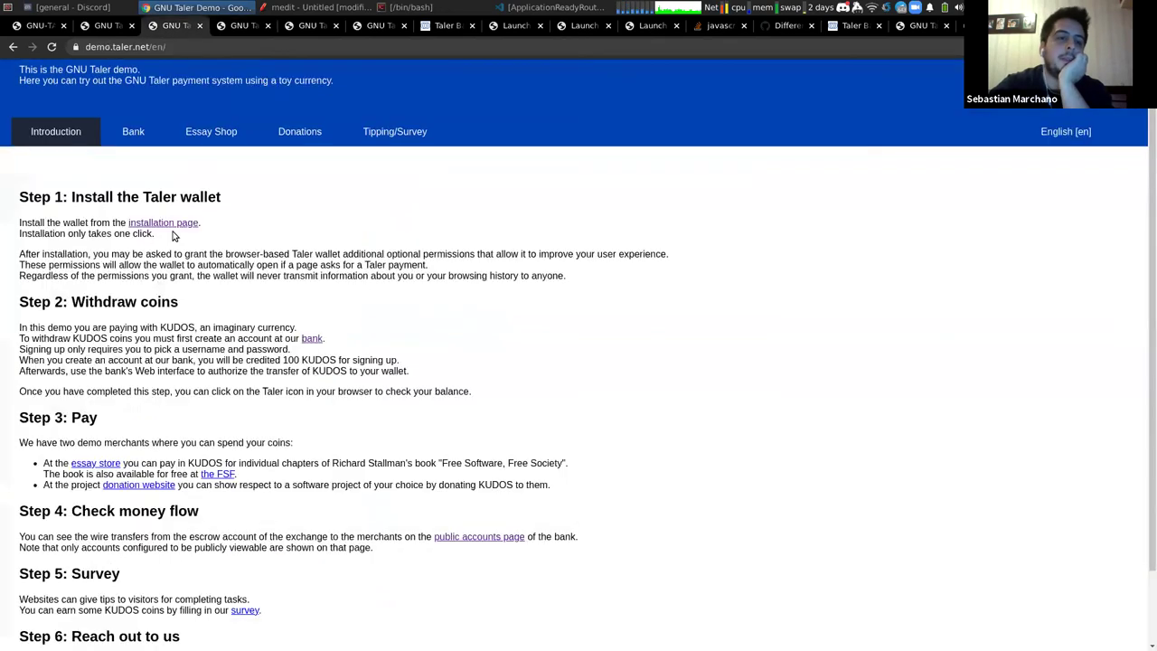
{"action": "left_click", "coordinate": [200, 137]}
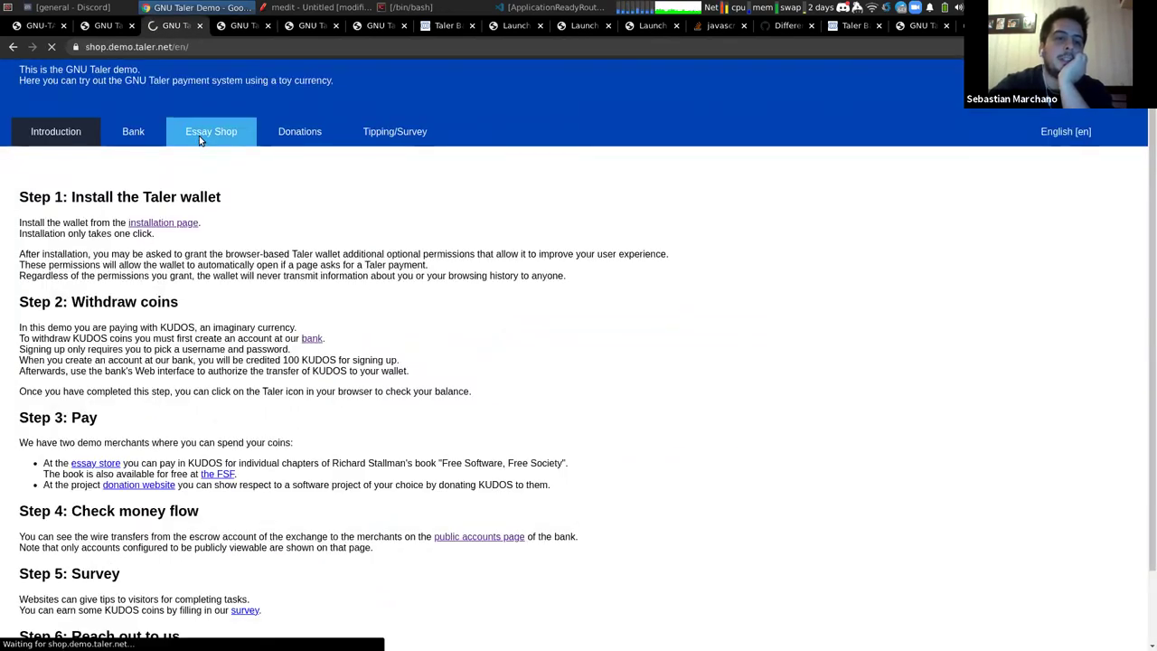
{"action": "scroll", "coordinate": [214, 386], "scroll_direction": "down", "scroll_amount": 3}
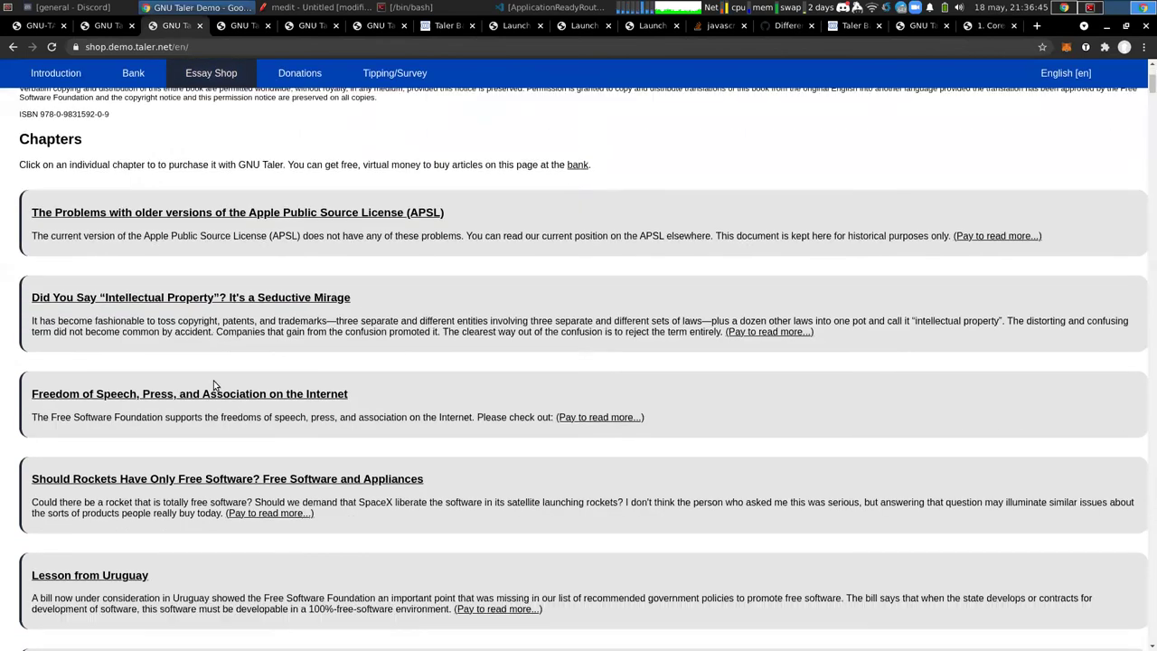
{"action": "scroll", "coordinate": [214, 386], "scroll_direction": "up", "scroll_amount": 2}
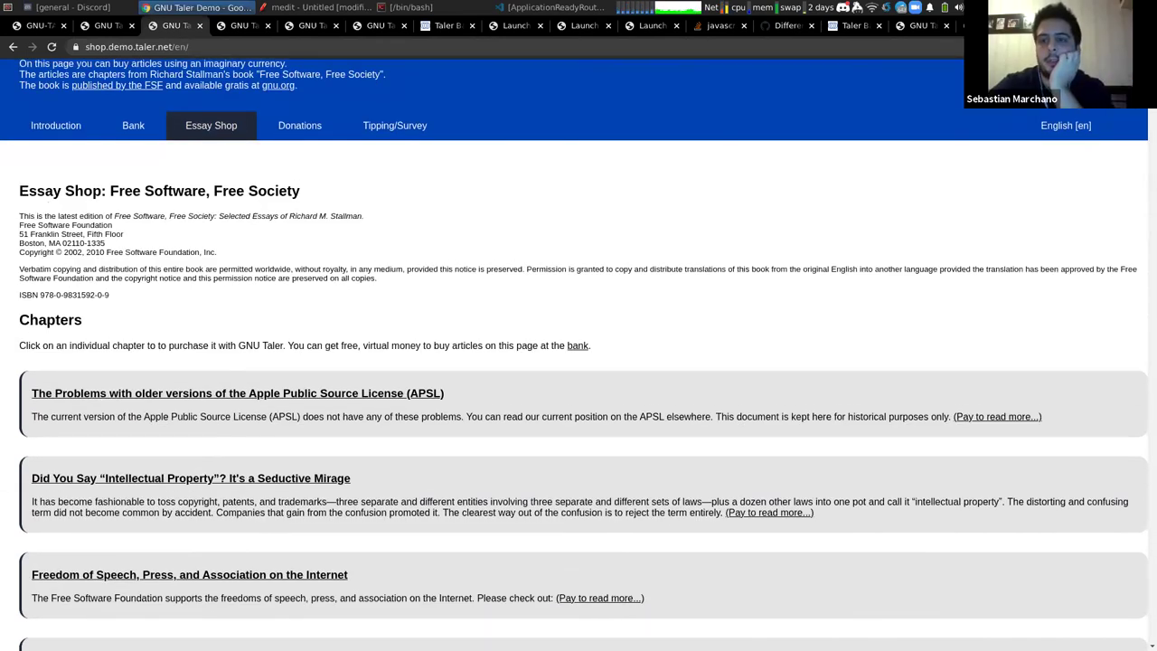
{"action": "key", "text": "ctrl+Tab"}
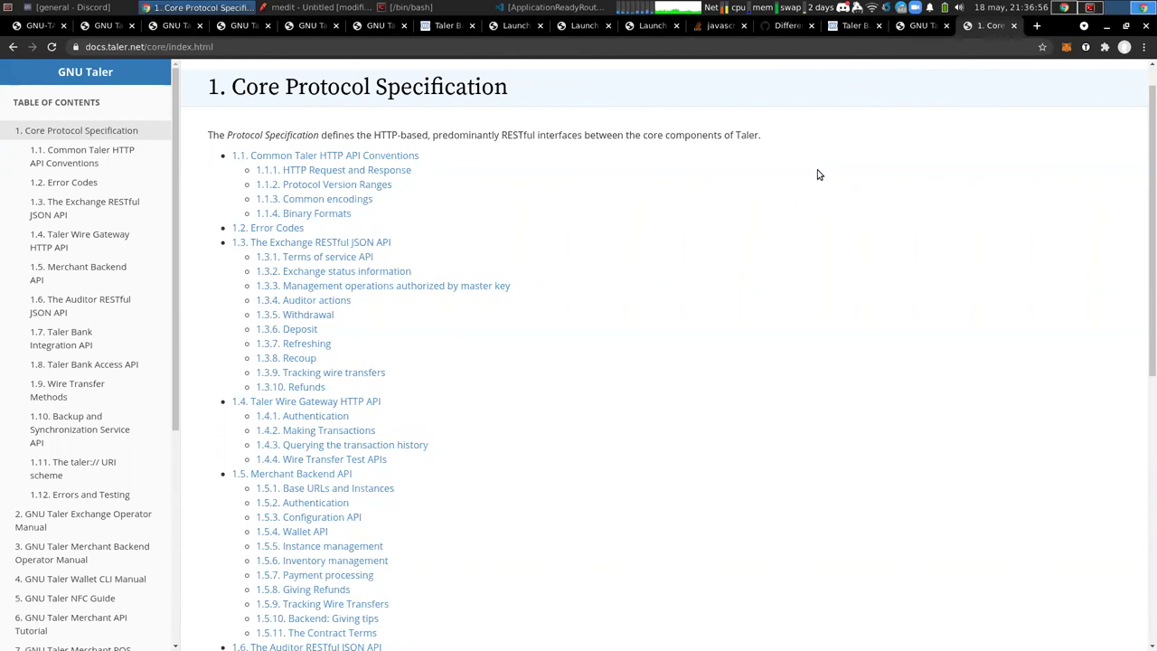
{"action": "key", "text": "ctrl+shift+Tab"}
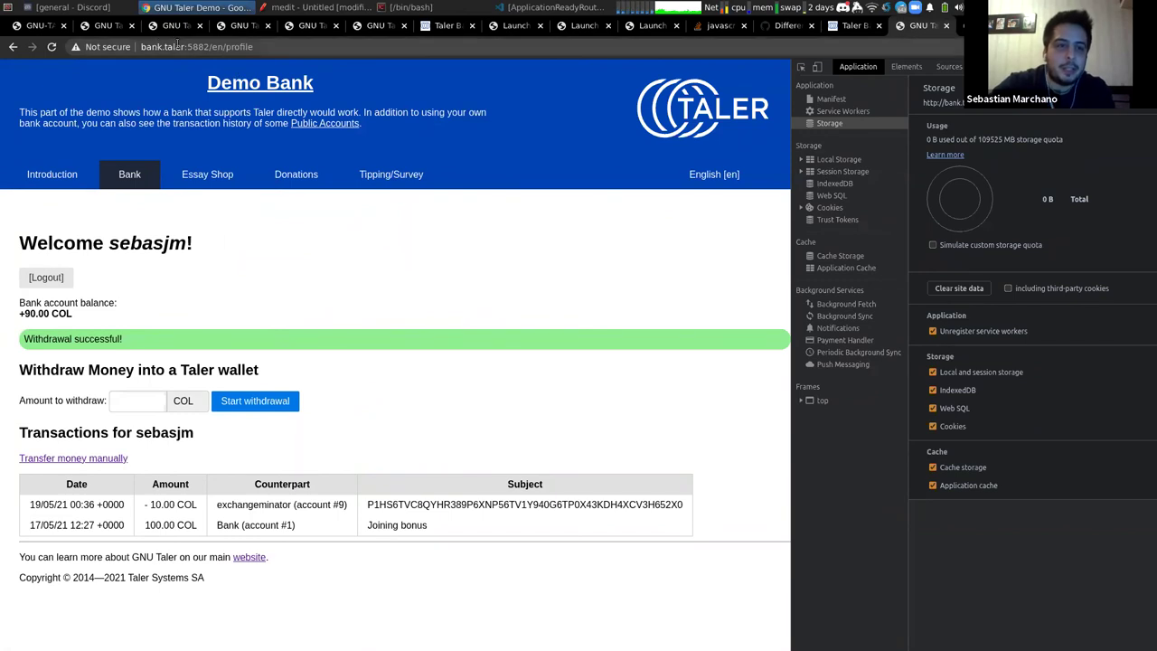
Highlight the bank's +90.00 COL balance and the wallet popup's 9.2 COL, then switch to the Backoffice
{"action": "triple_click", "coordinate": [60, 313]}
{"action": "double_click", "coordinate": [61, 312]}
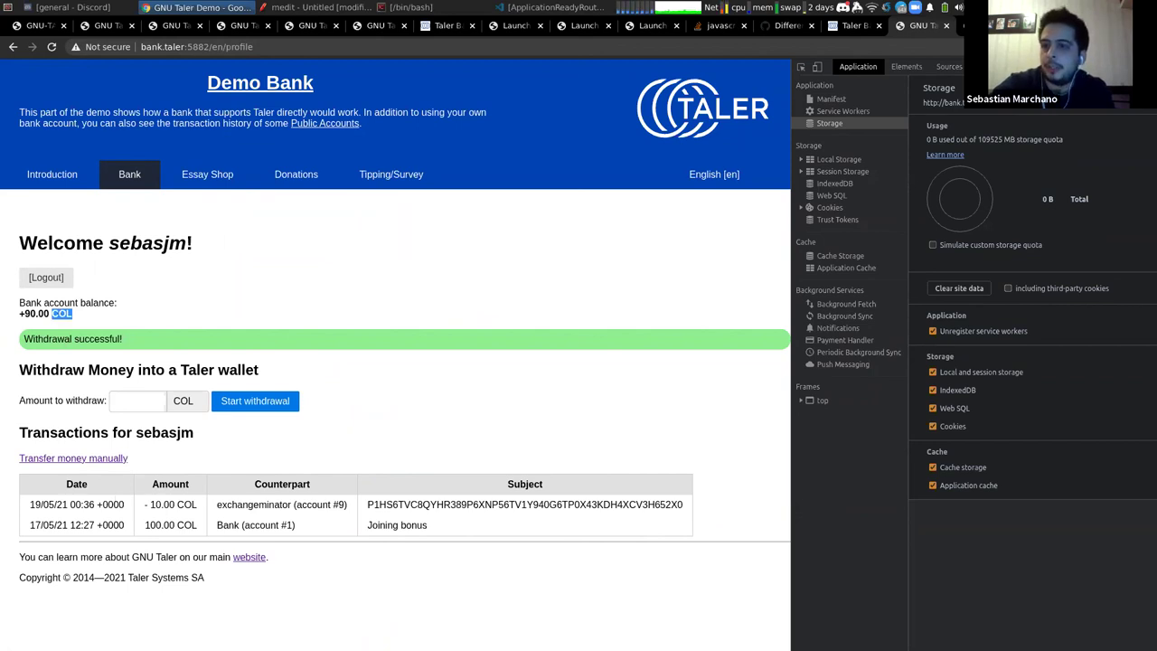
{"action": "left_click", "coordinate": [1081, 46]}
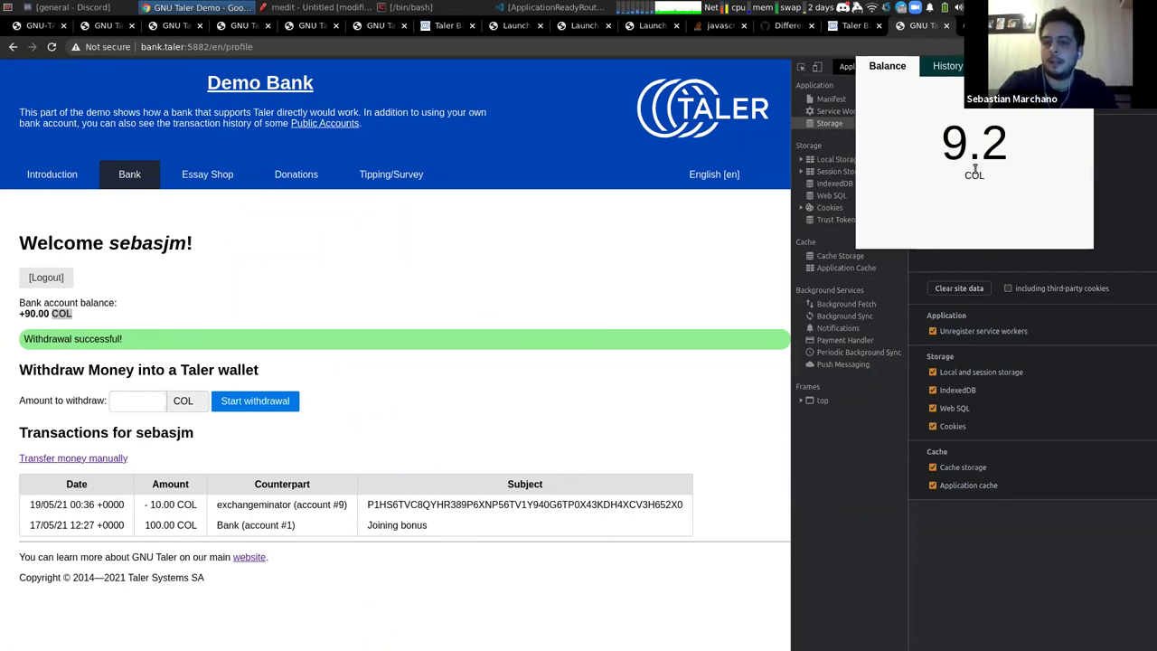
{"action": "double_click", "coordinate": [974, 170]}
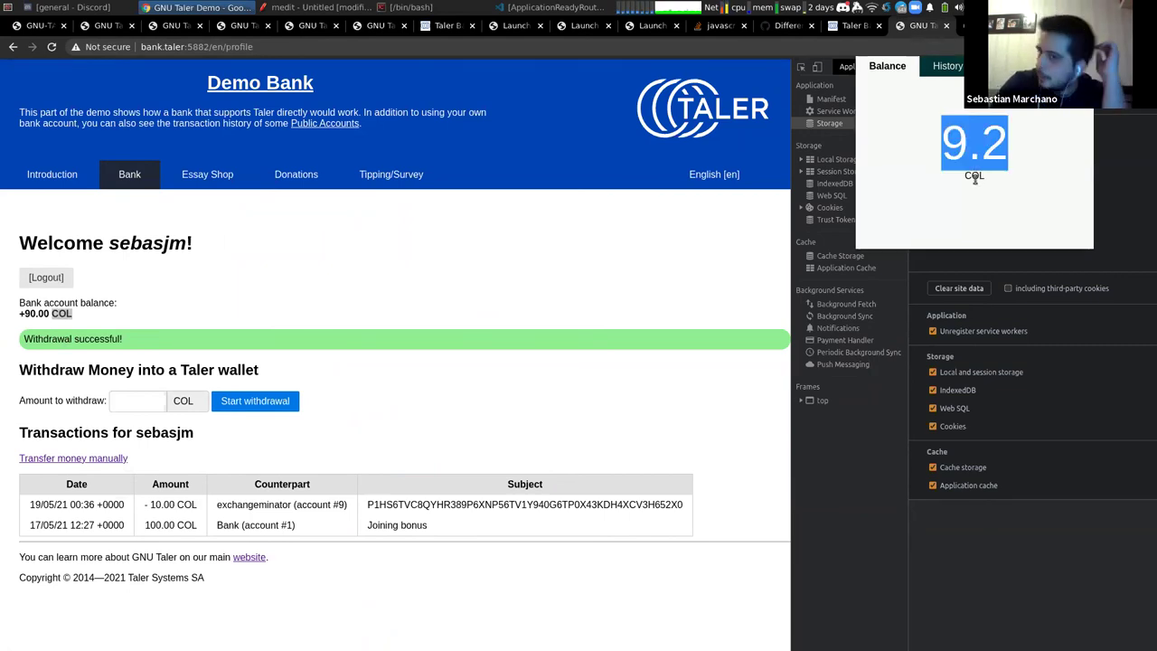
{"action": "double_click", "coordinate": [974, 176]}
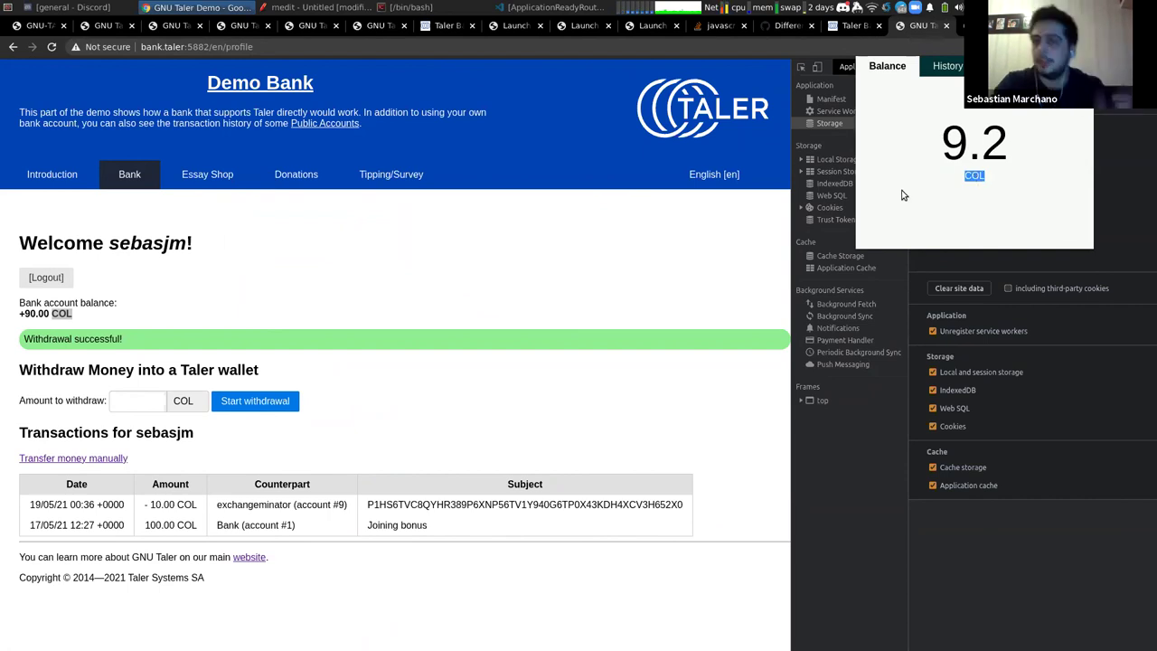
{"action": "left_click", "coordinate": [690, 263]}
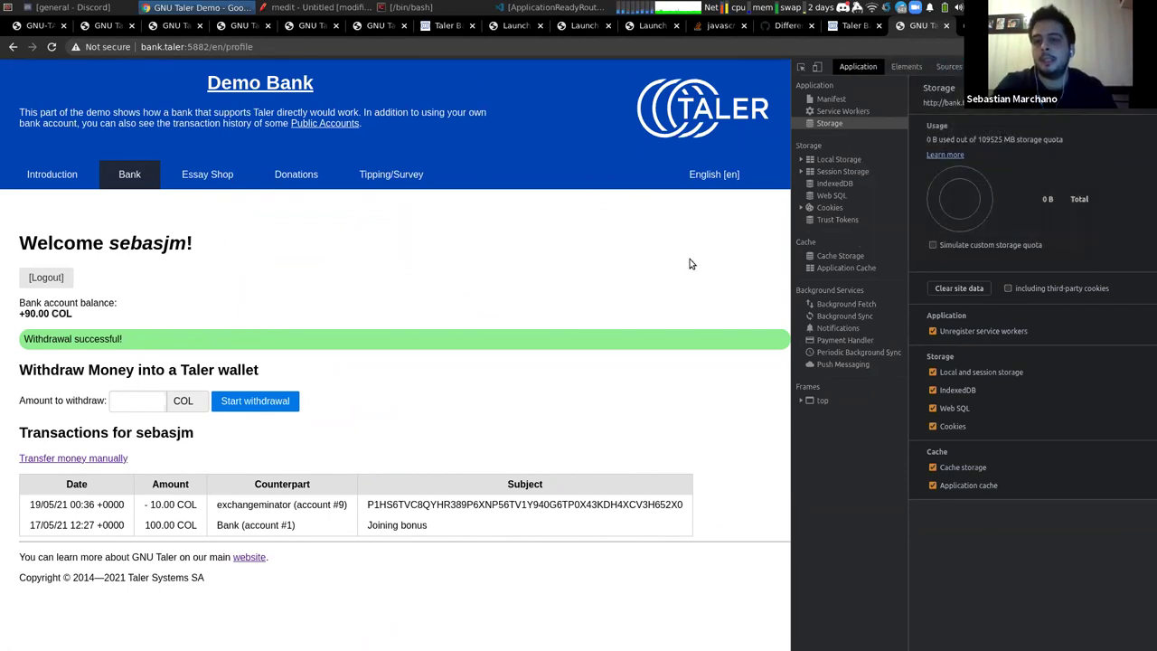
{"action": "key", "text": "ctrl+Page_Up"}
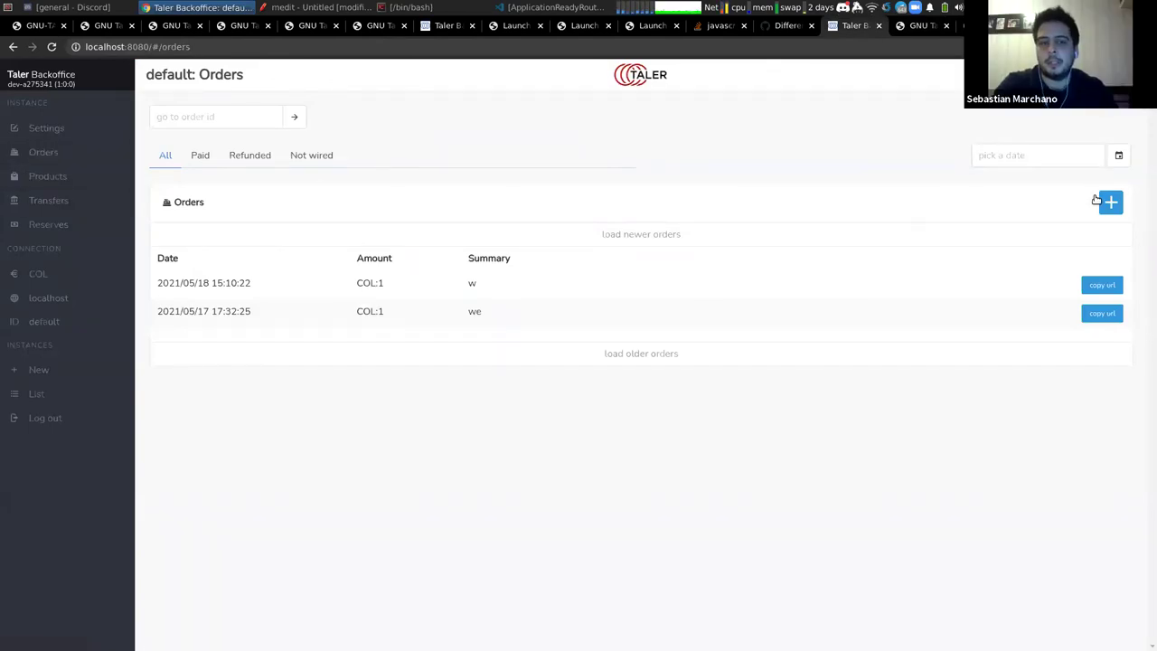
Browse Products, then the Paid, Refunded and Not wired order filters, ending on Transfers
{"action": "left_click", "coordinate": [38, 179]}
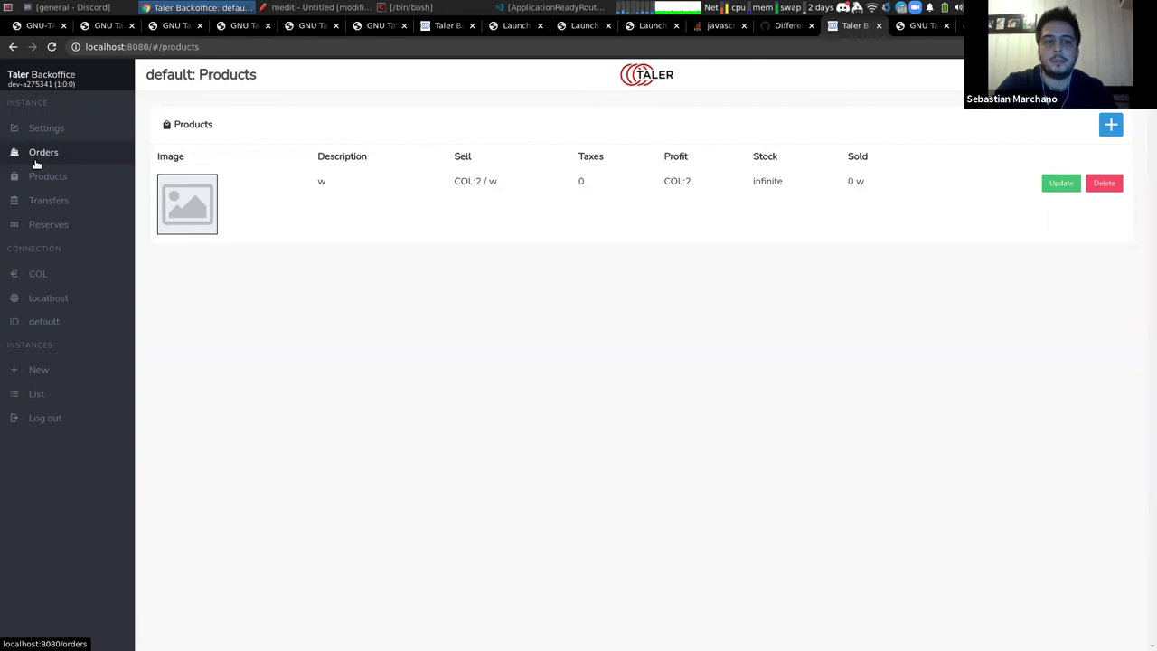
{"action": "left_click", "coordinate": [36, 161]}
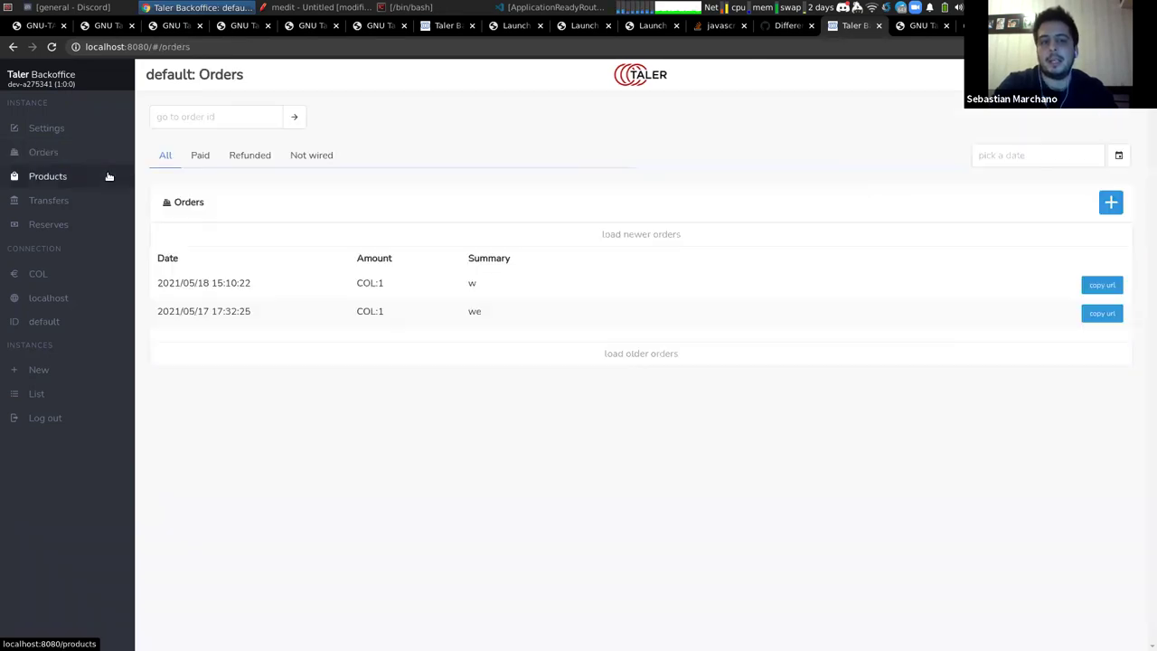
{"action": "left_click", "coordinate": [203, 159]}
{"action": "left_click", "coordinate": [241, 158]}
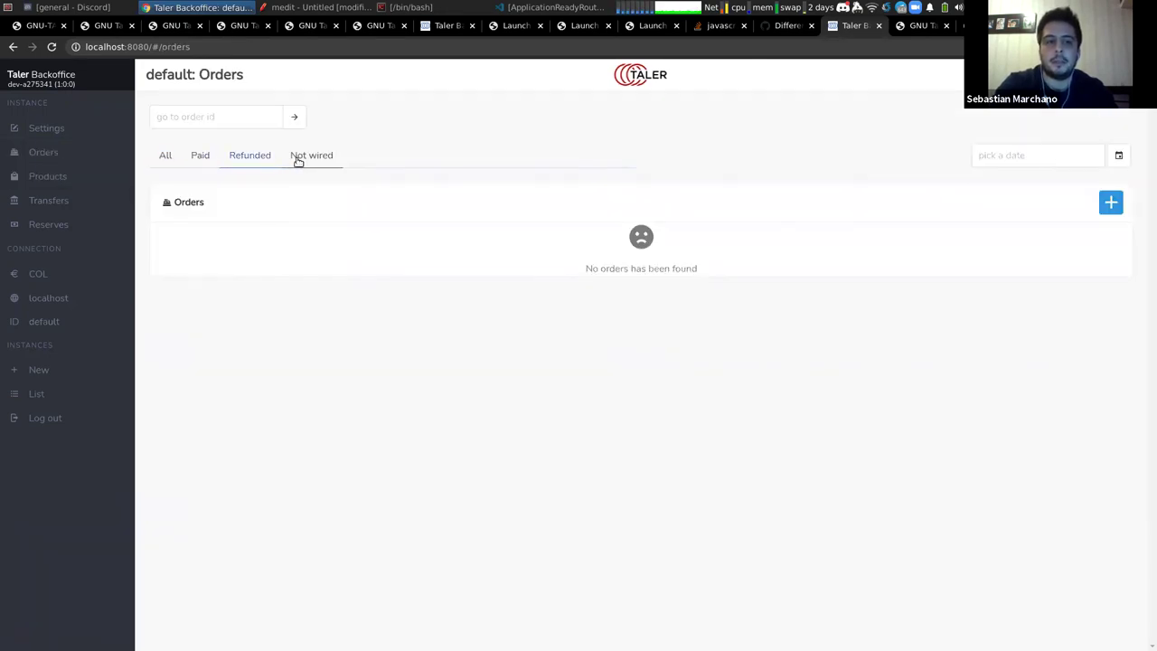
{"action": "left_click", "coordinate": [299, 158]}
{"action": "left_click", "coordinate": [33, 200]}
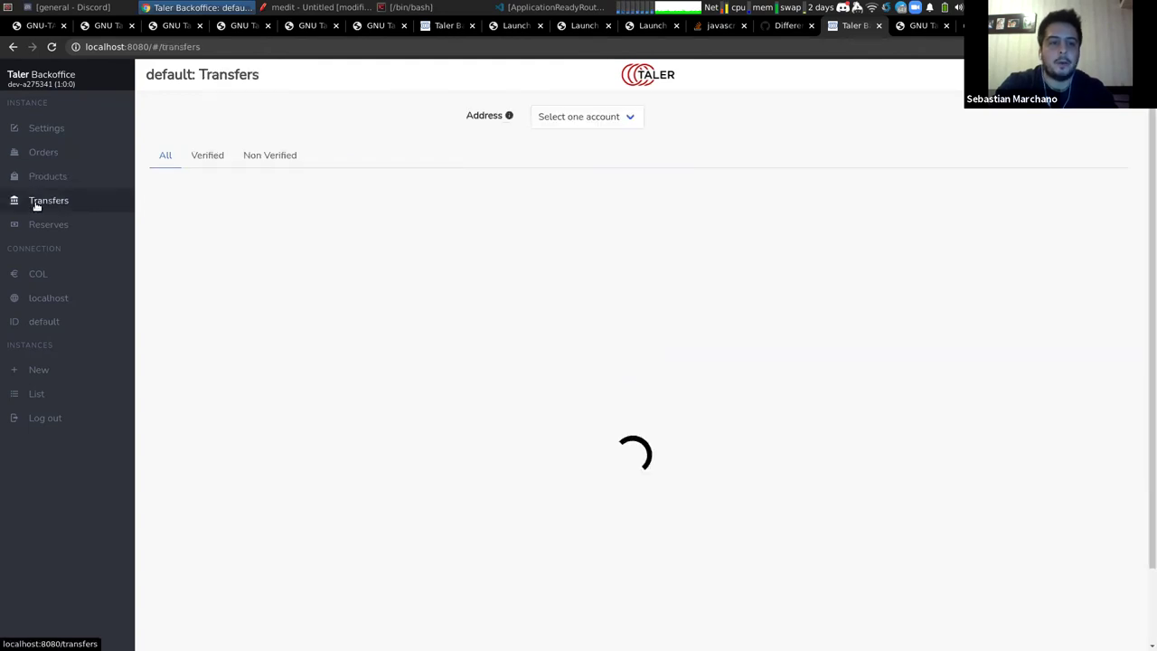
Create a new order priced 1 COL with summary 'cosas', then open its details
{"action": "left_click", "coordinate": [39, 155]}
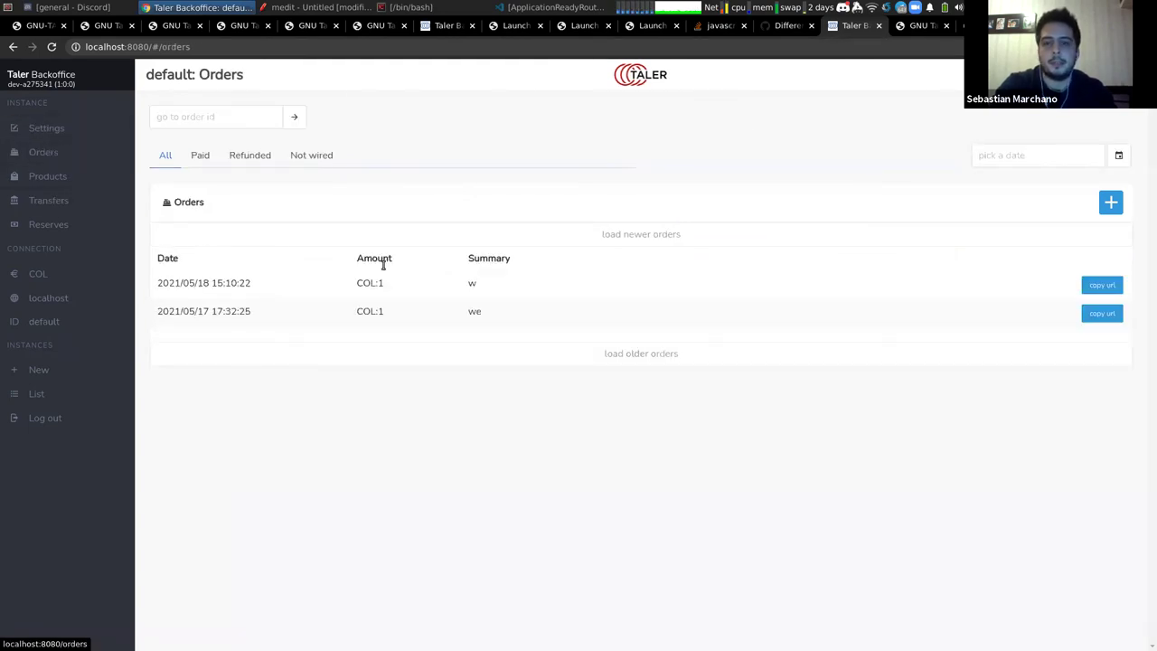
{"action": "left_click", "coordinate": [1110, 202]}
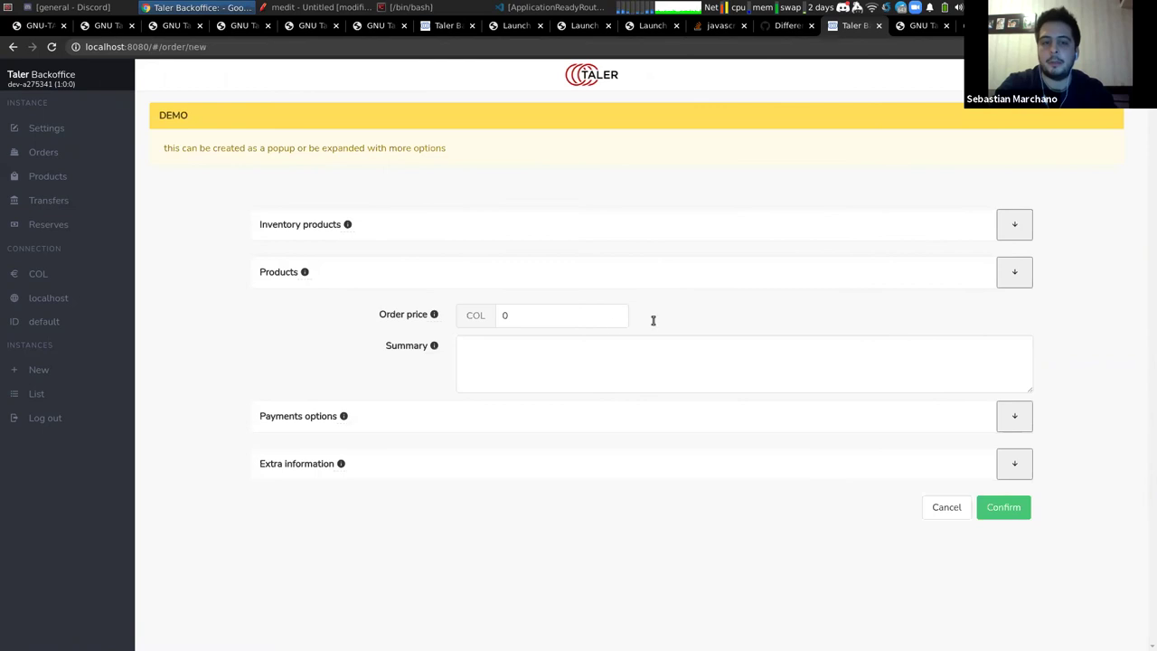
{"action": "left_click", "coordinate": [581, 317]}
{"action": "type", "text": "1"}
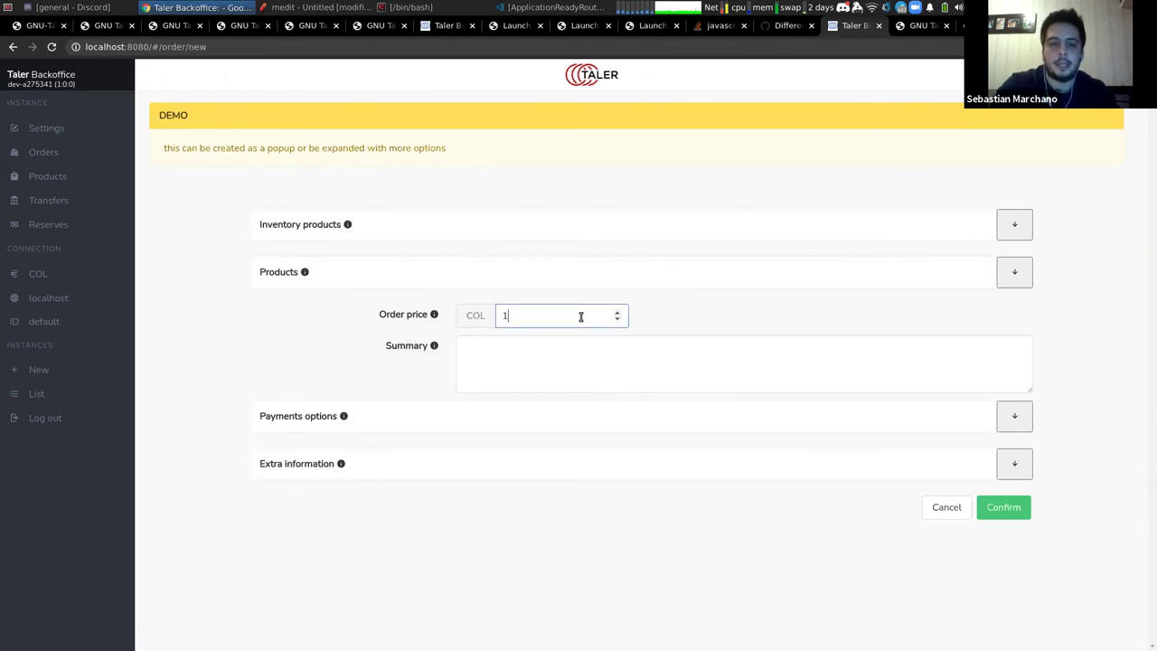
{"action": "left_click", "coordinate": [567, 349]}
{"action": "type", "text": "cosas"}
{"action": "left_click", "coordinate": [1001, 520]}
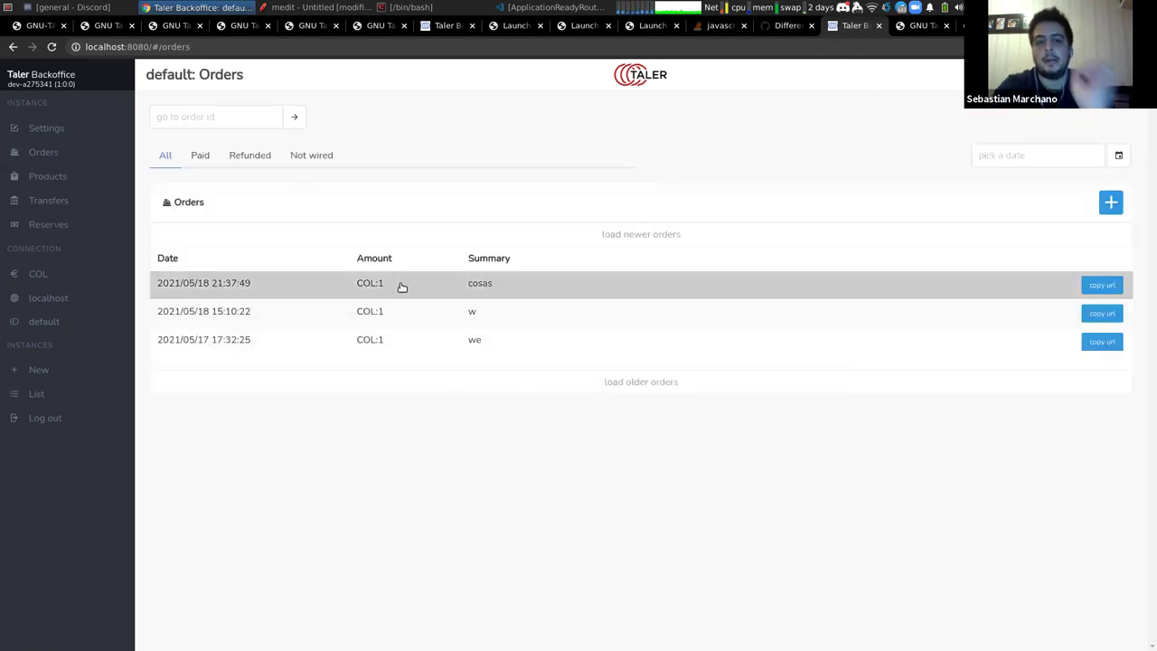
{"action": "left_click", "coordinate": [402, 287]}
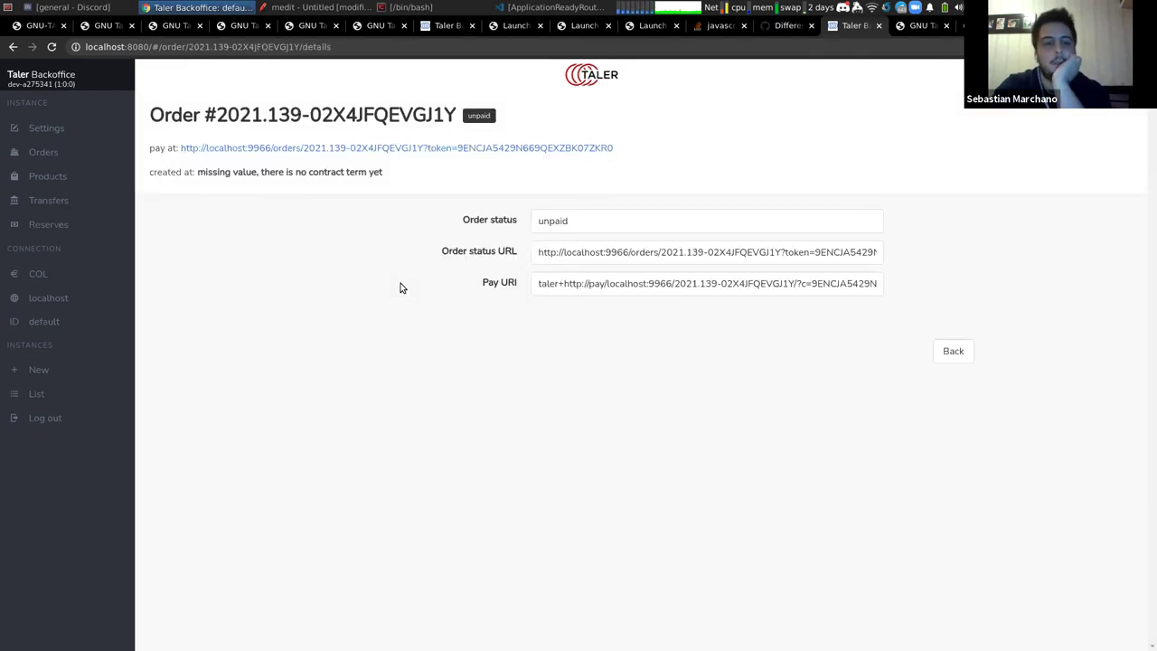
Pay the cosas order from the wallet and close the leftover redirect tab
{"action": "left_click", "coordinate": [493, 150]}
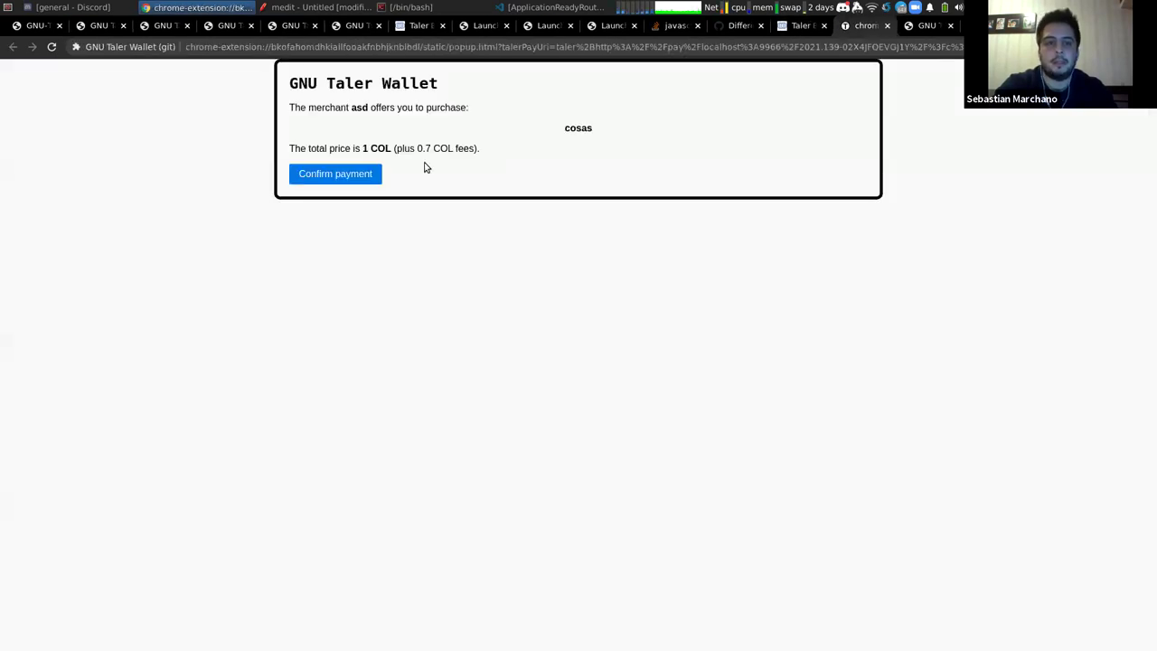
{"action": "left_click", "coordinate": [363, 175]}
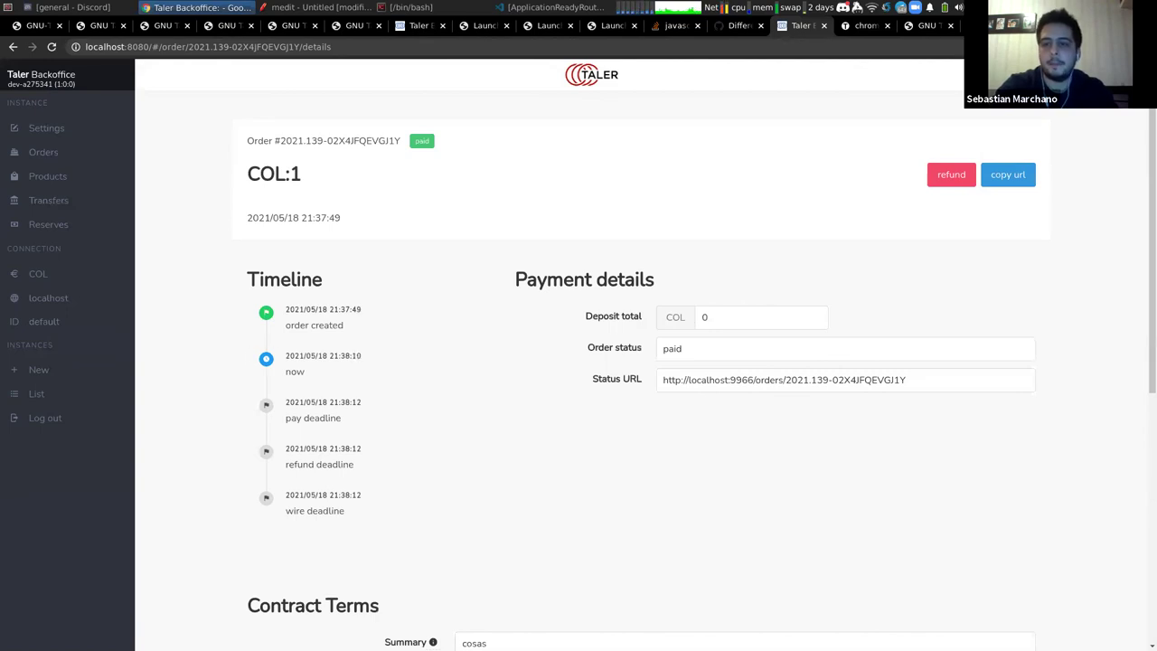
{"action": "scroll", "coordinate": [788, 242], "scroll_direction": "down", "scroll_amount": 1}
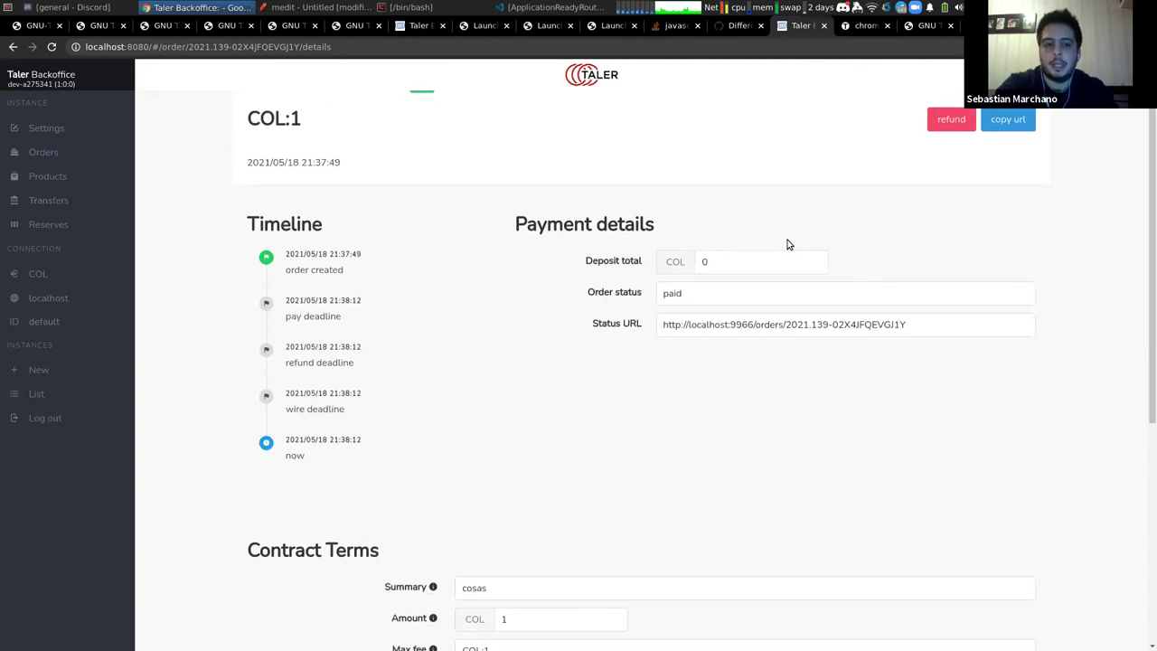
{"action": "scroll", "coordinate": [787, 242], "scroll_direction": "down", "scroll_amount": 3}
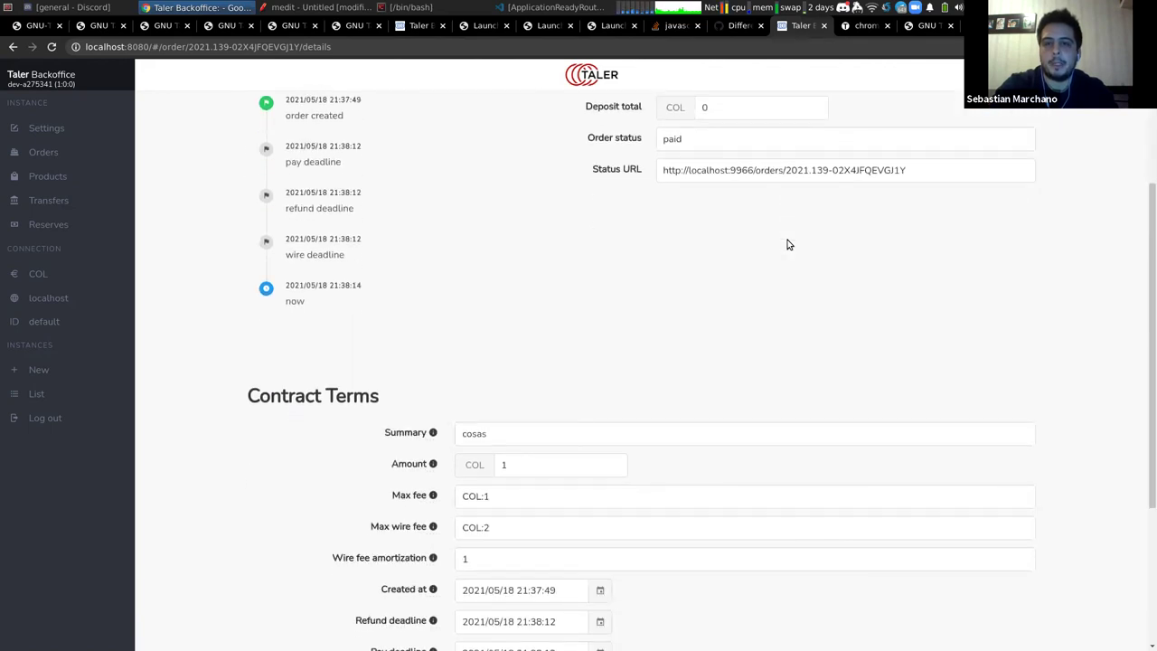
{"action": "key", "text": "ctrl+Tab"}
{"action": "key", "text": "ctrl+w"}
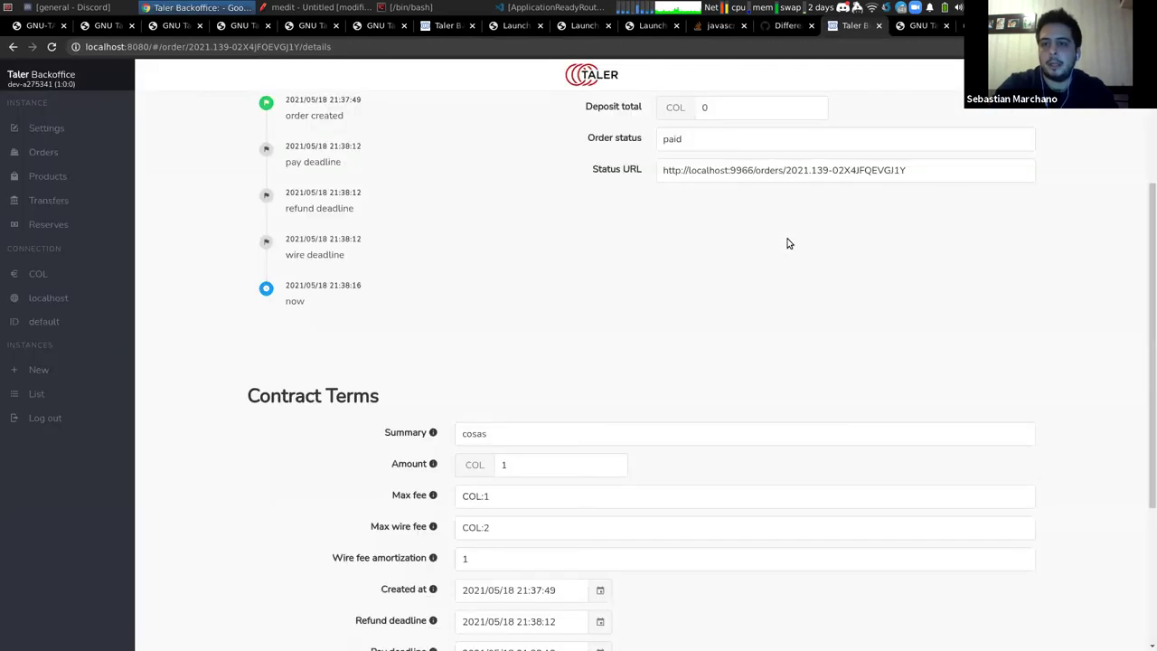
Check the 7.5 COL wallet balance and the cosas payment in its history, then return to Orders
{"action": "left_click", "coordinate": [1085, 46]}
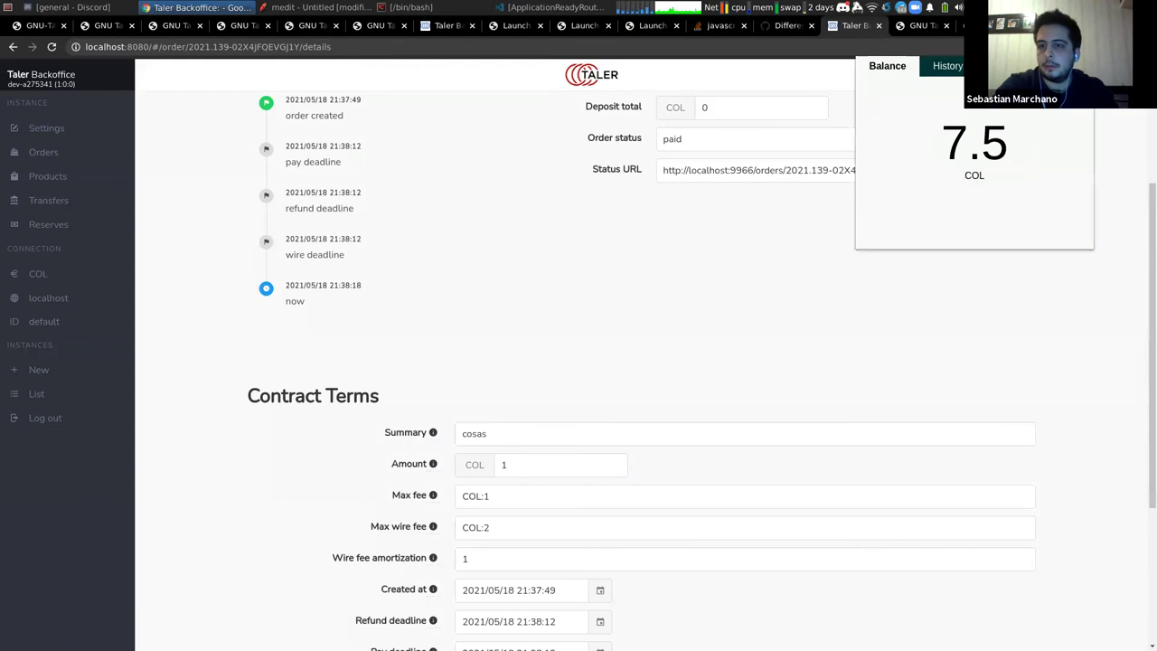
{"action": "left_click", "coordinate": [945, 65]}
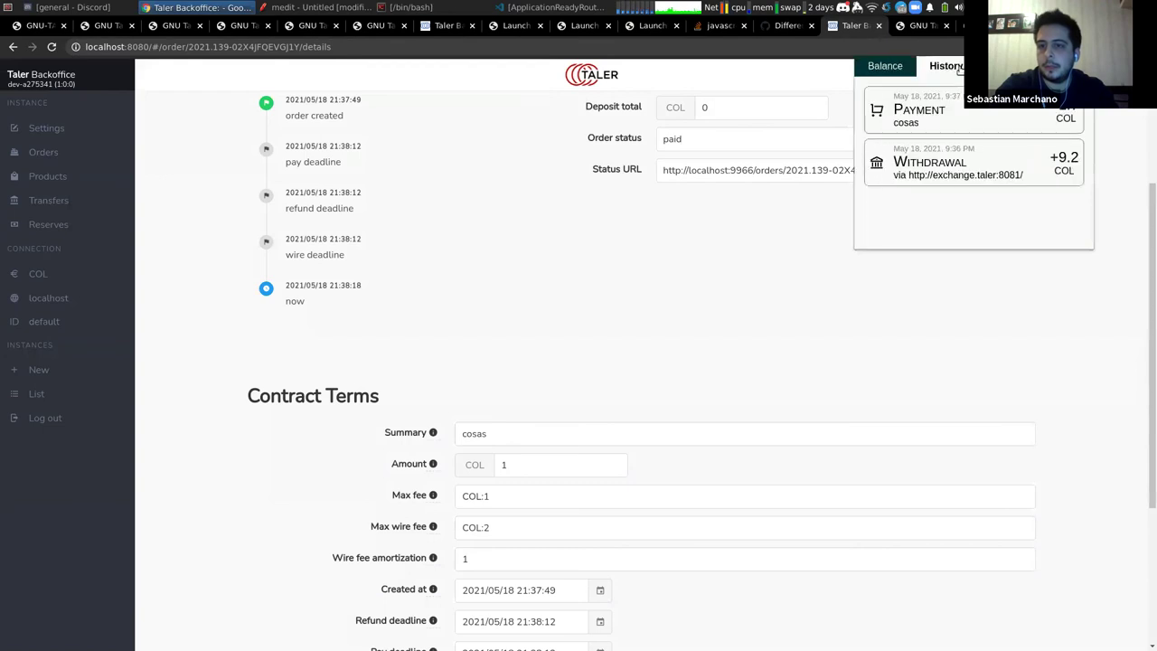
{"action": "double_click", "coordinate": [907, 110]}
{"action": "double_click", "coordinate": [910, 123]}
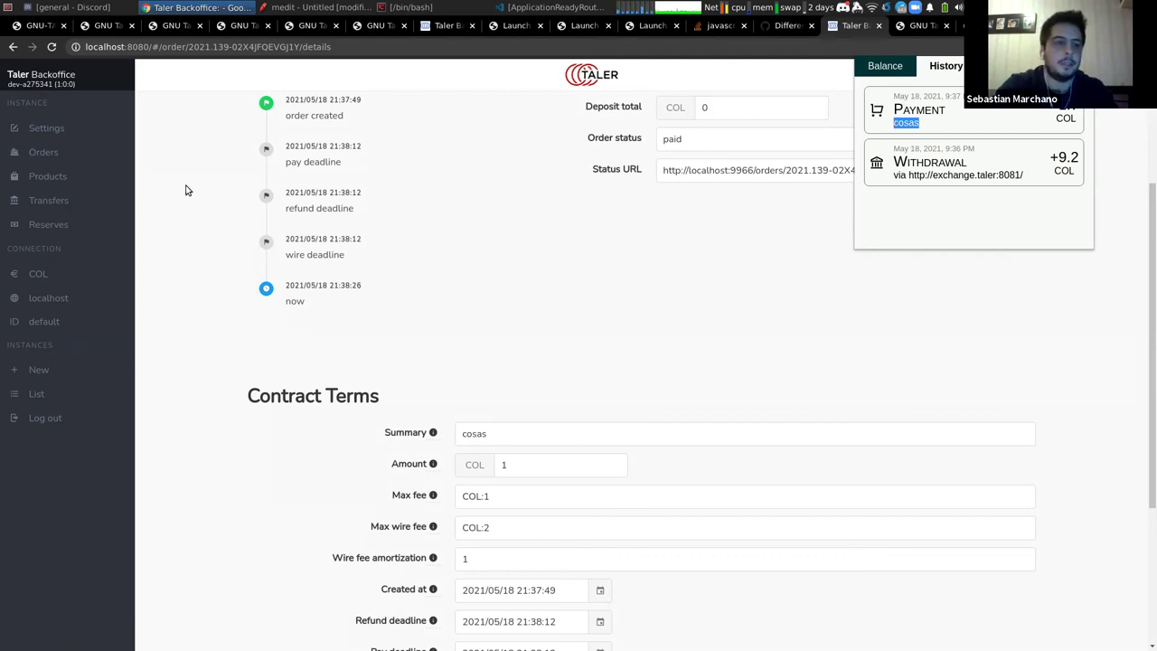
{"action": "left_click", "coordinate": [67, 157]}
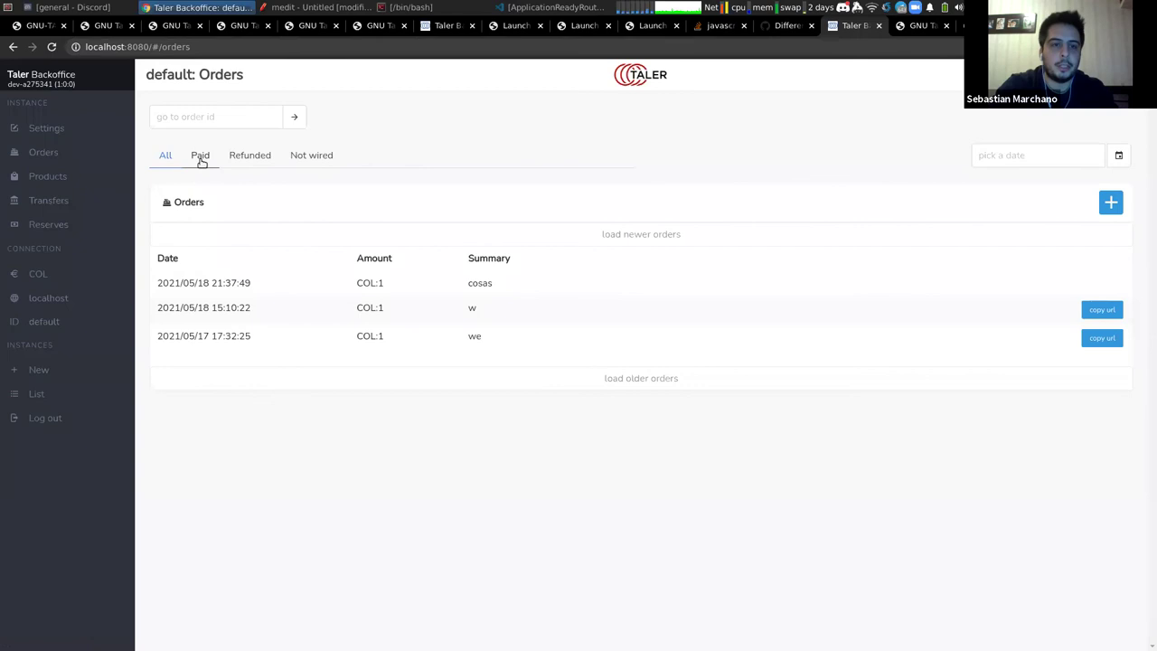
Filter orders to Paid to see the COL:1 cosas order, briefly checking the Demo Bank account heading
{"action": "left_click", "coordinate": [200, 157]}
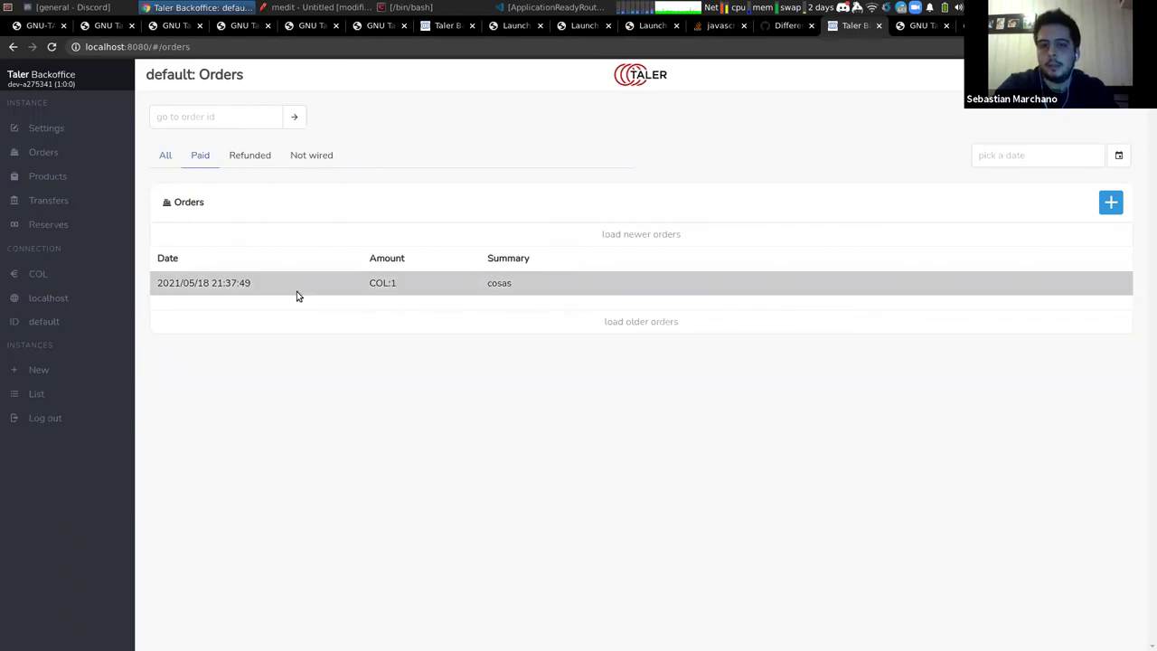
{"action": "key", "text": "ctrl+Tab"}
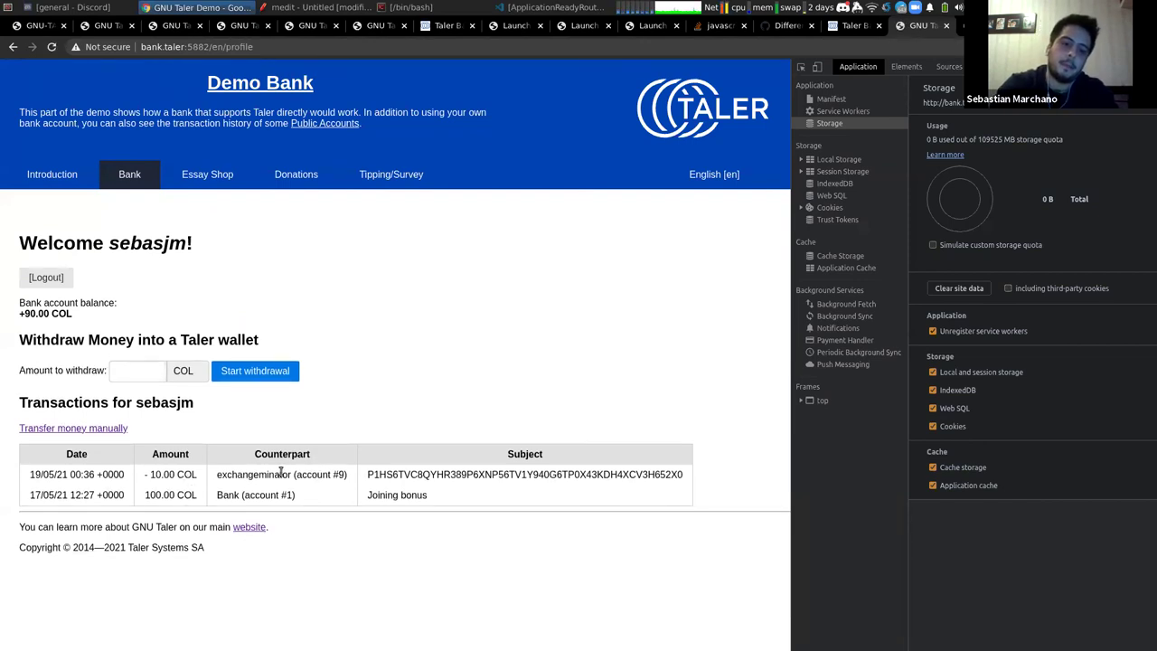
{"action": "double_click", "coordinate": [158, 244]}
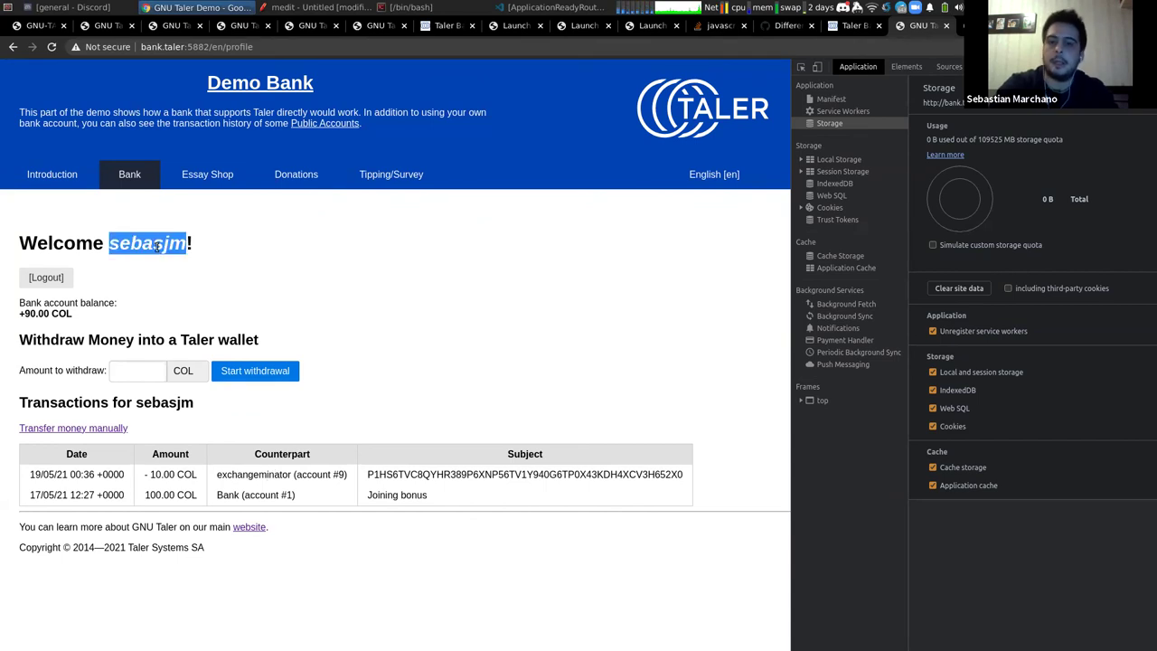
{"action": "key", "text": "ctrl+shift+Tab"}
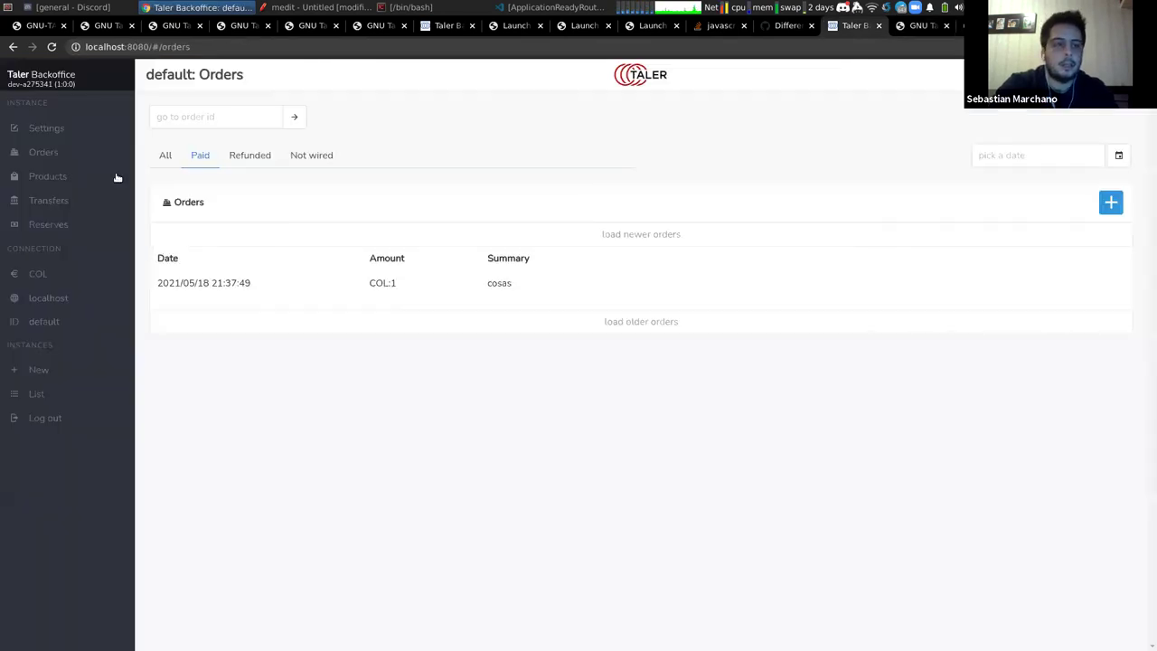
Select the blogger payto account address in instance settings, then switch back to the Demo Bank tab
{"action": "left_click", "coordinate": [62, 133]}
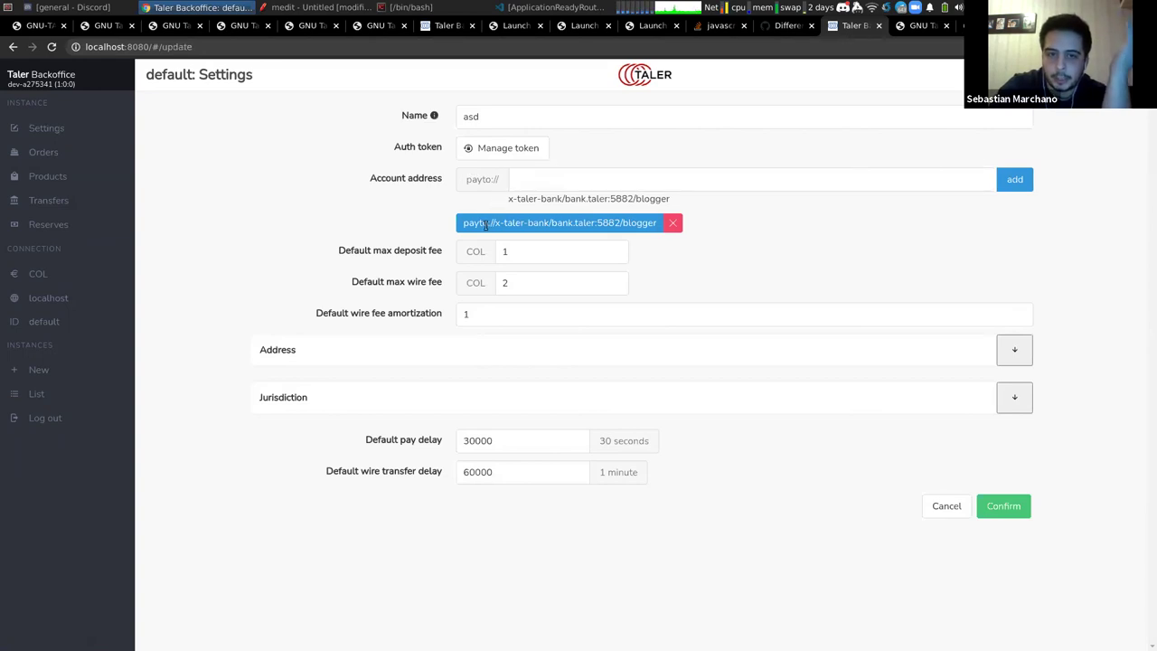
{"action": "left_click_drag", "start_coordinate": [464, 224], "coordinate": [633, 228]}
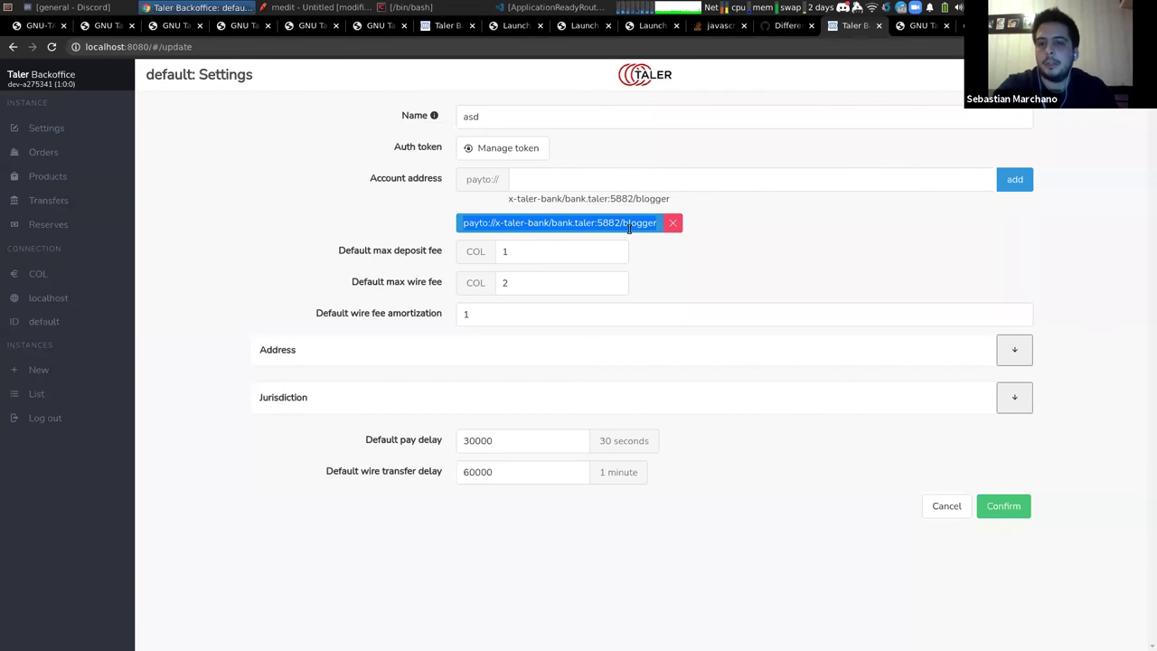
{"action": "key", "text": "ctrl+Tab"}
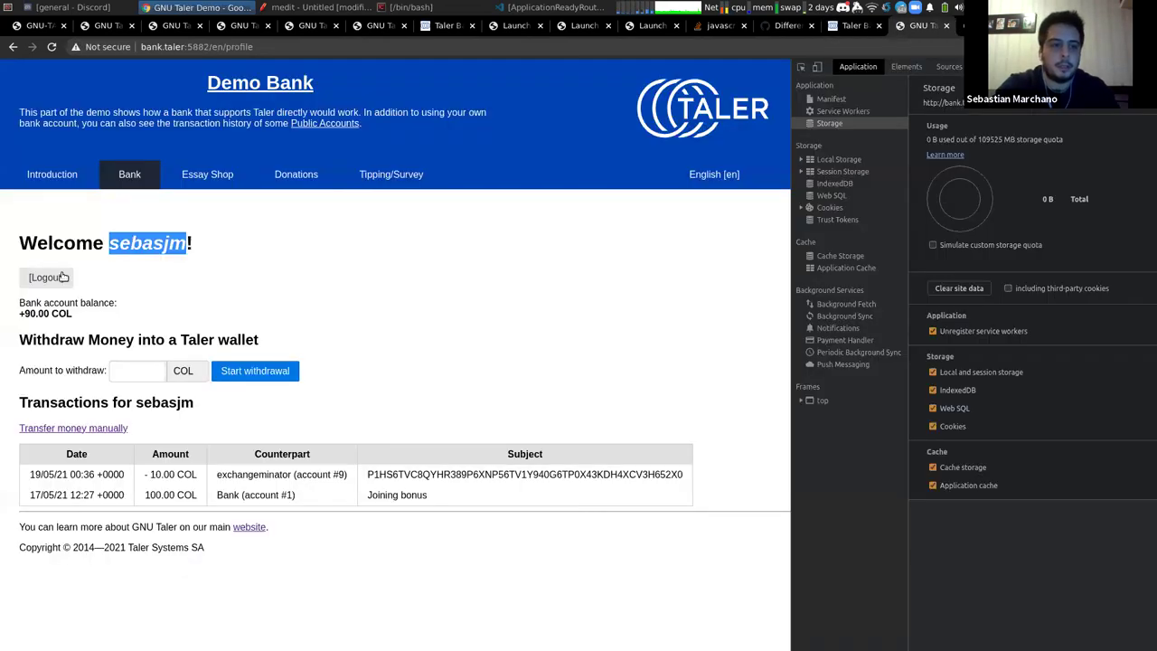
Log out and sign in to the merchant's bank account with its username and password
{"action": "left_click", "coordinate": [63, 277]}
{"action": "left_click", "coordinate": [63, 306]}
{"action": "type", "text": "blogger"}
{"action": "key", "text": "Tab"}
{"action": "type", "text": "x"}
{"action": "key", "text": "Return"}
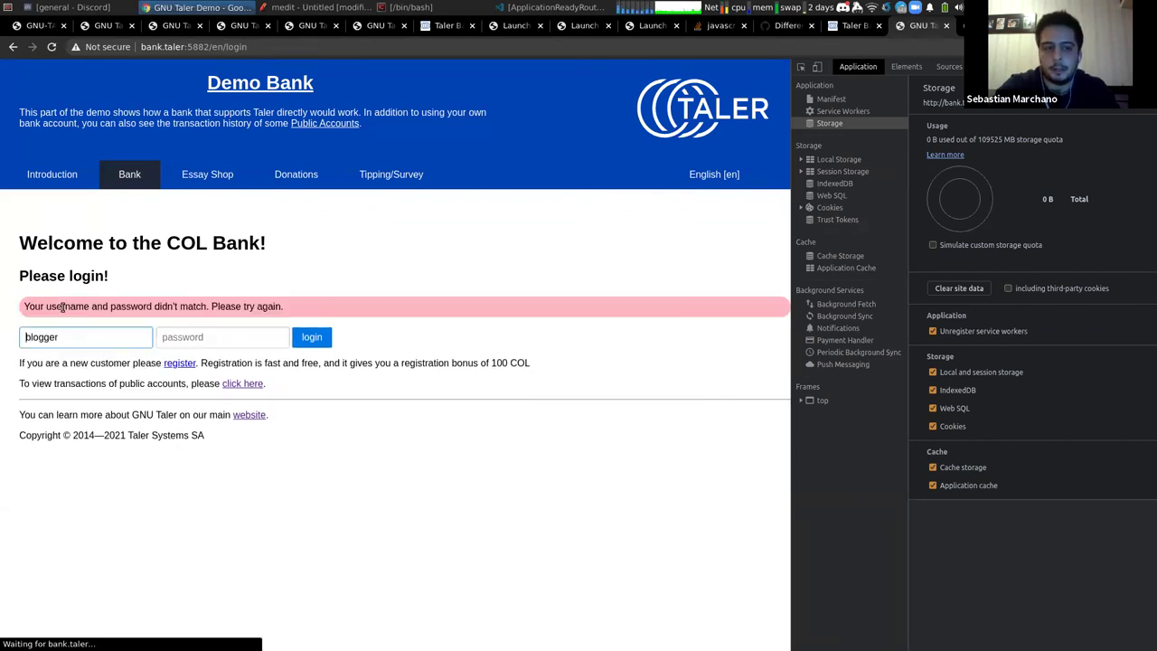
{"action": "double_click", "coordinate": [64, 338]}
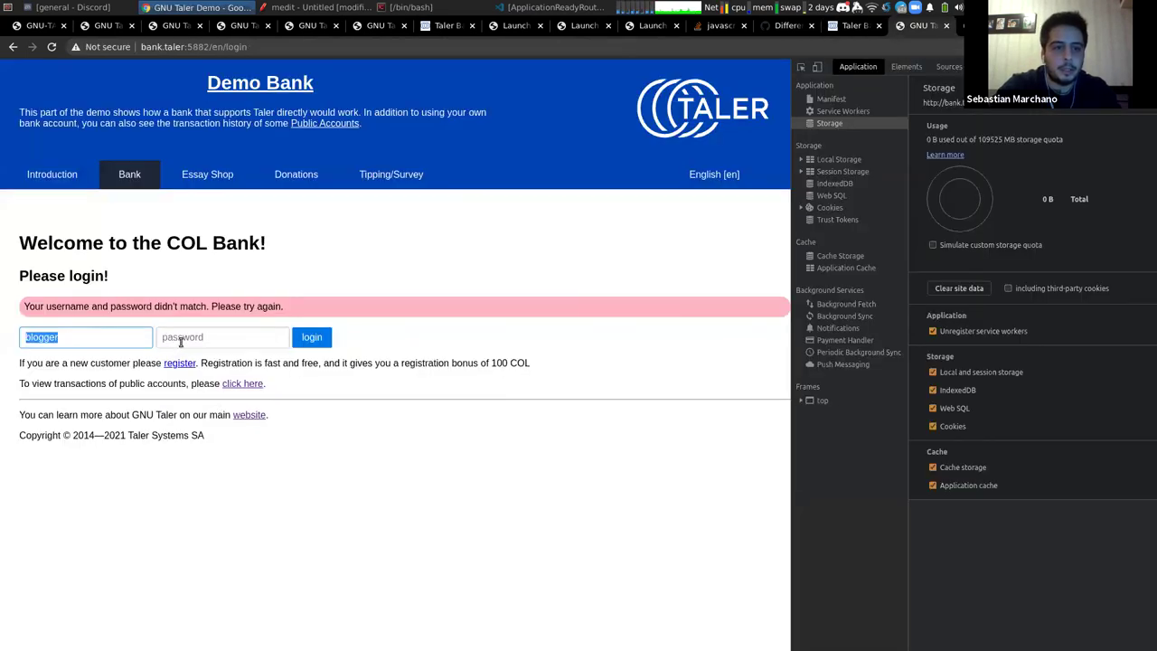
{"action": "left_click", "coordinate": [181, 337]}
{"action": "type", "text": "x"}
{"action": "key", "text": "Return"}
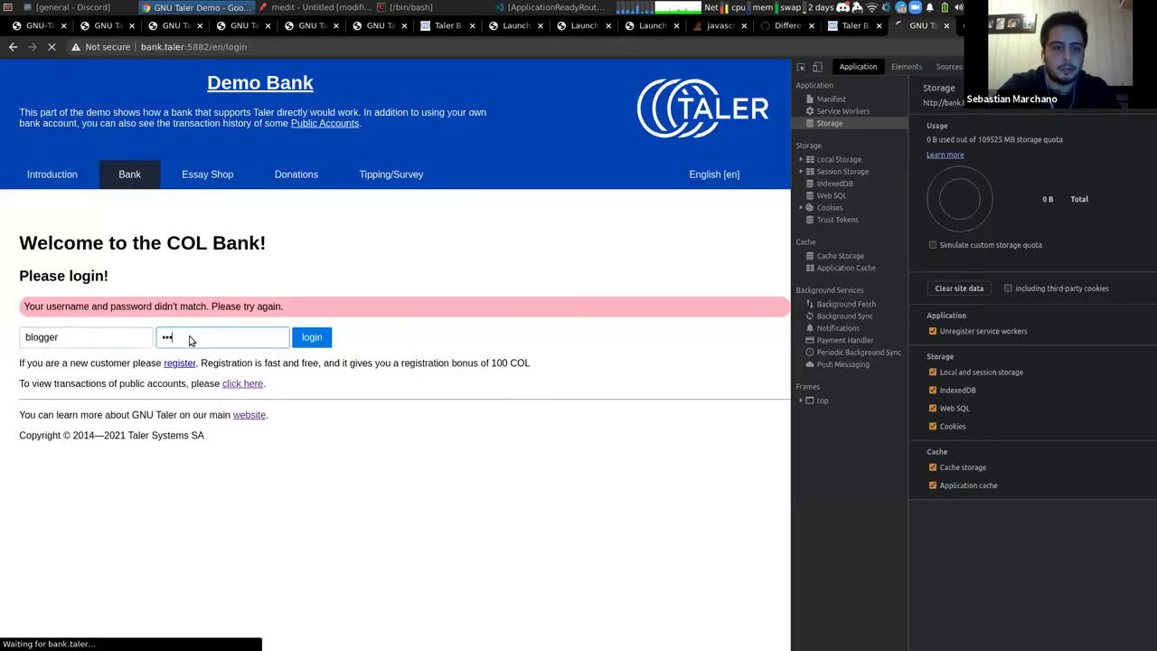
Inspect the latest transfer: 0.80 COL from exchangeminator, including its wire subject code
{"action": "left_click_drag", "start_coordinate": [209, 475], "coordinate": [235, 492]}
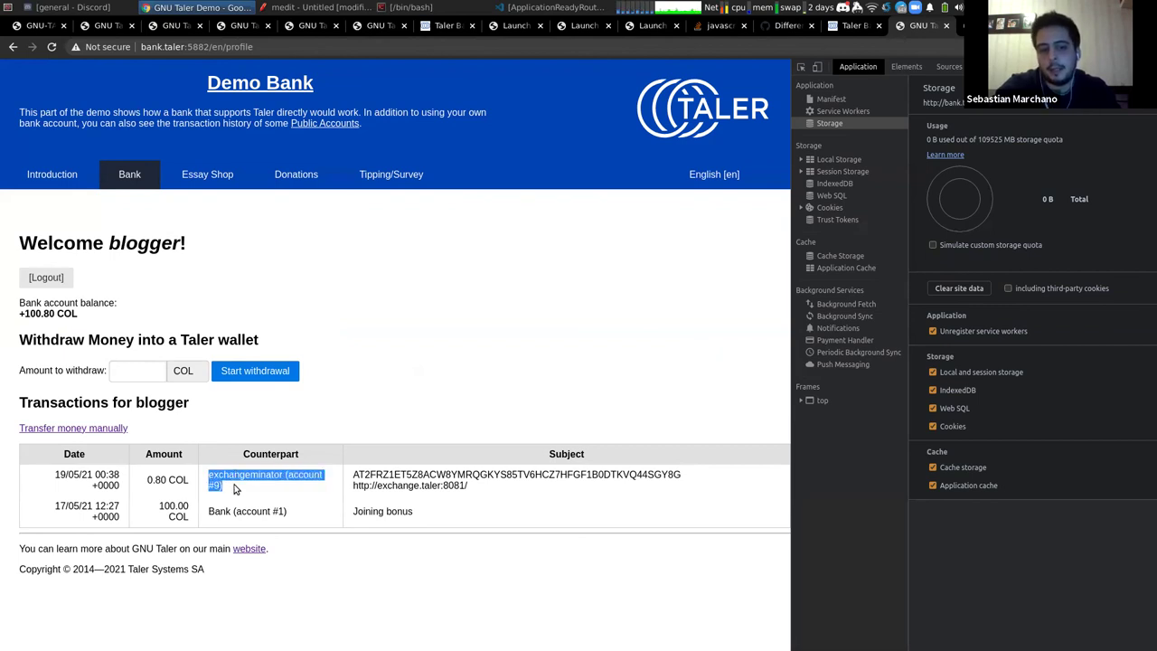
{"action": "double_click", "coordinate": [237, 475]}
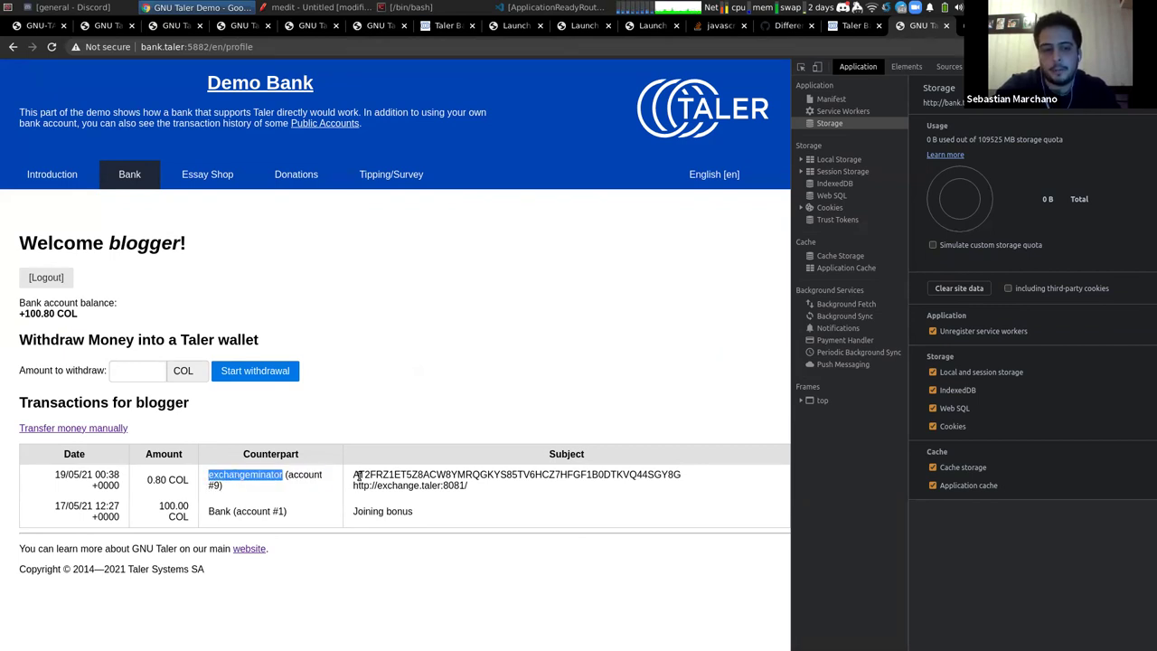
{"action": "double_click", "coordinate": [154, 476]}
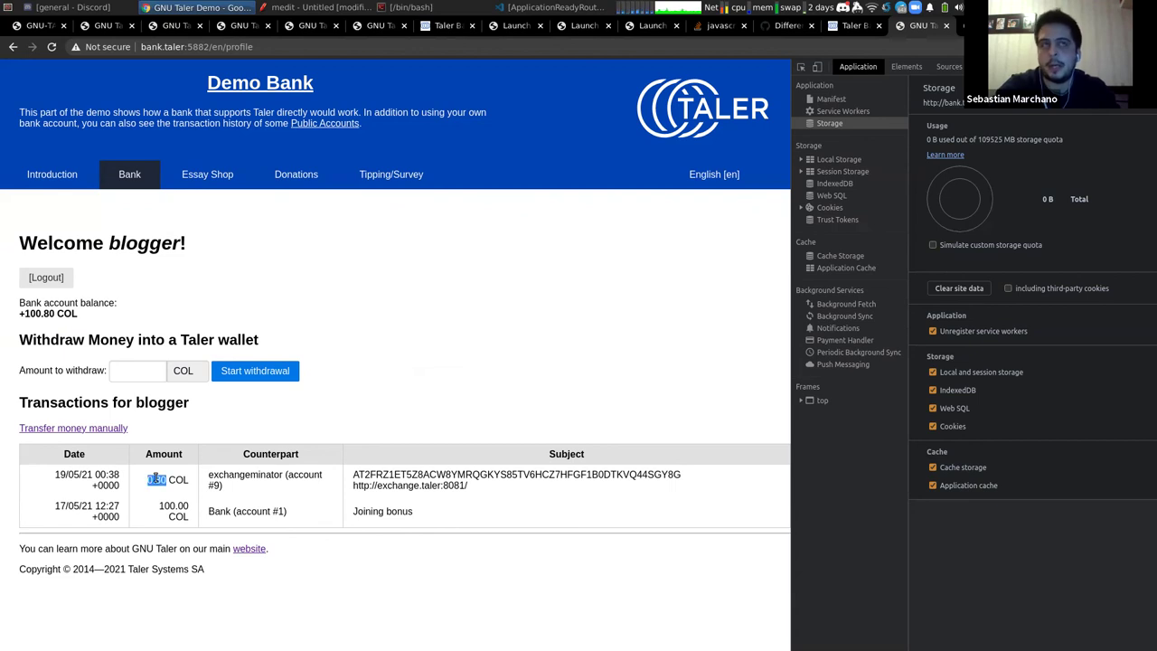
{"action": "double_click", "coordinate": [367, 473]}
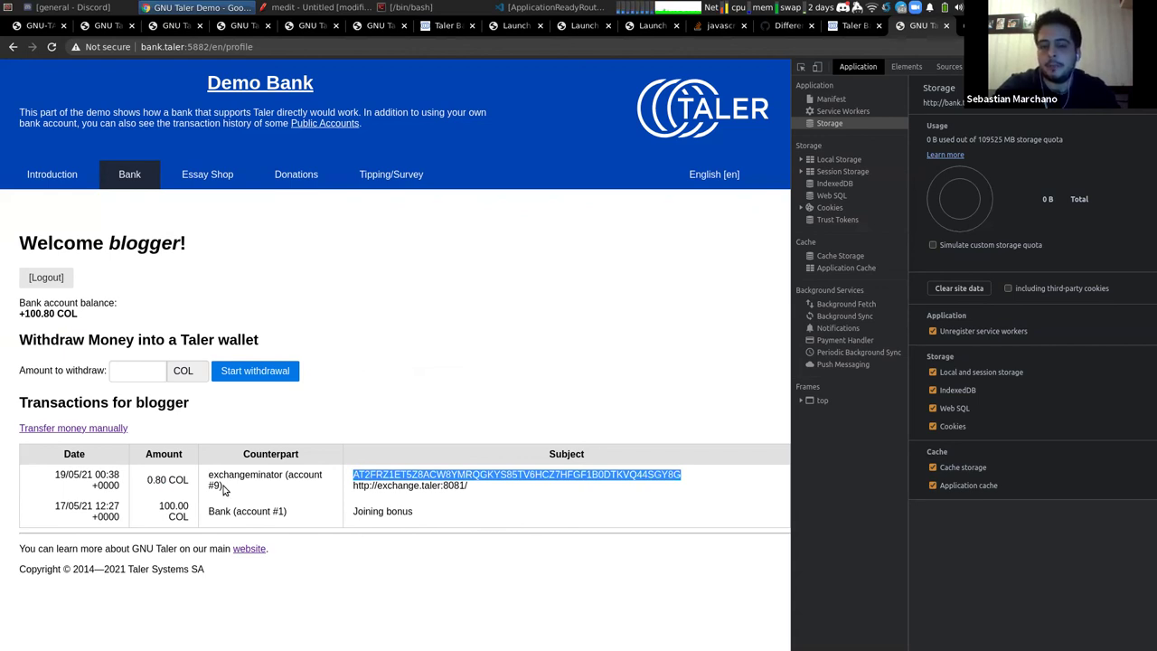
{"action": "left_click", "coordinate": [409, 7]}
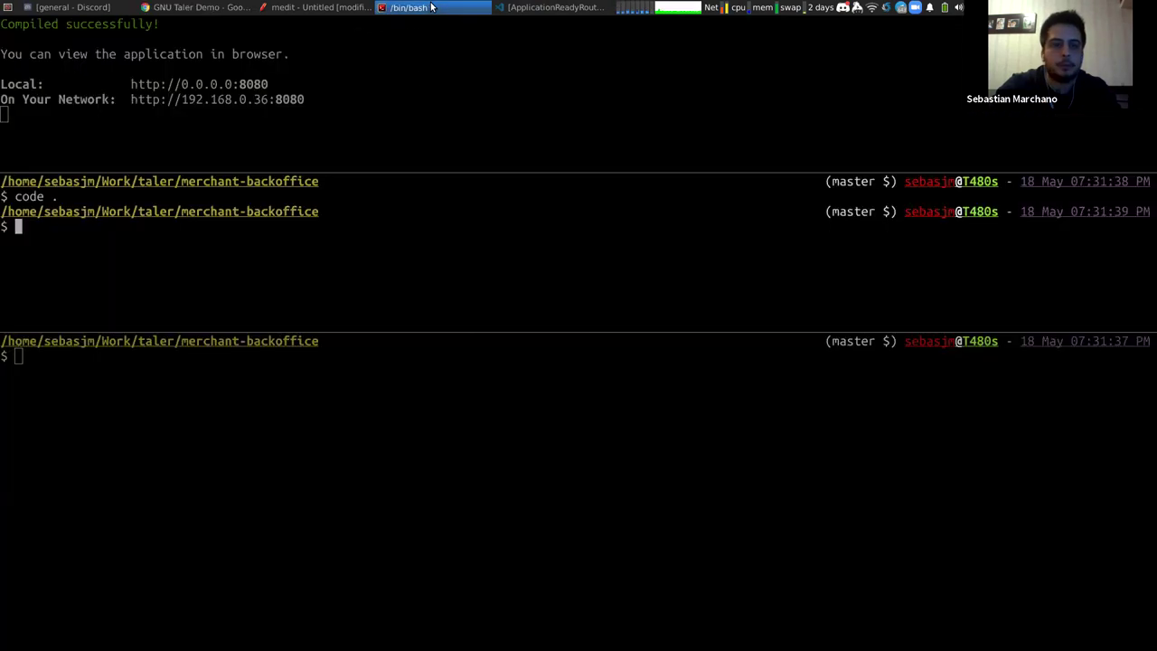
Change into /tmp/taler/config/merchant_mar, listing each folder, and open it in VS Code with code
{"action": "type", "text": "cd /"}
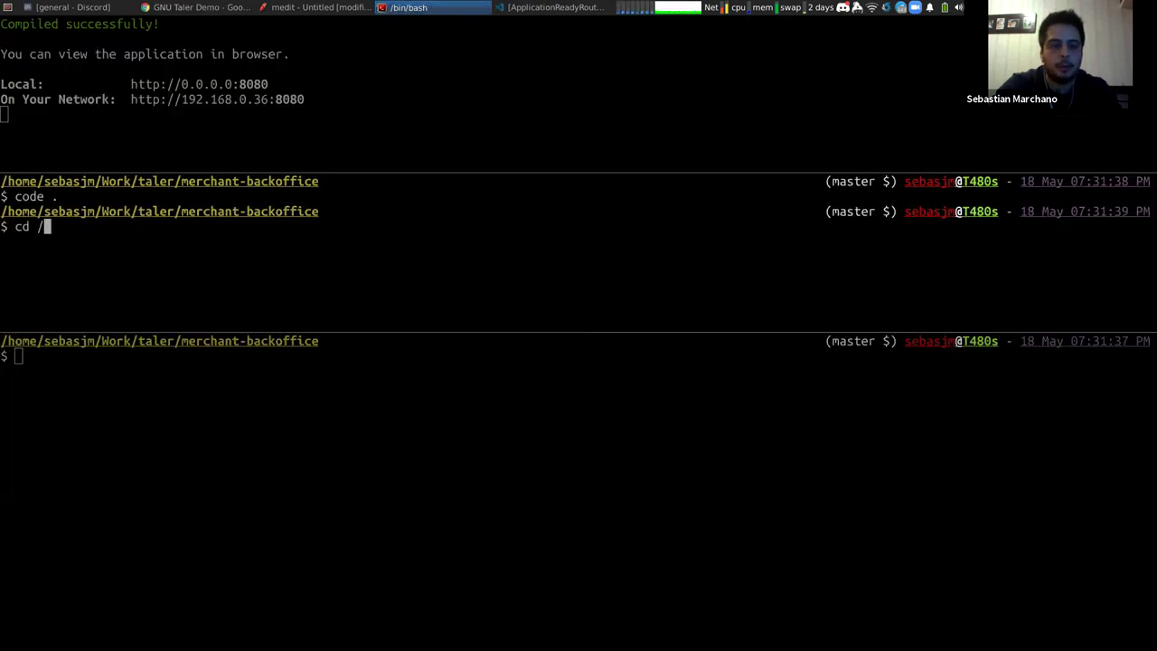
{"action": "type", "text": "tmp/taler/"}
{"action": "key", "text": "Return"}
{"action": "type", "text": "ls"}
{"action": "key", "text": "Return"}
{"action": "type", "text": "cd config/"}
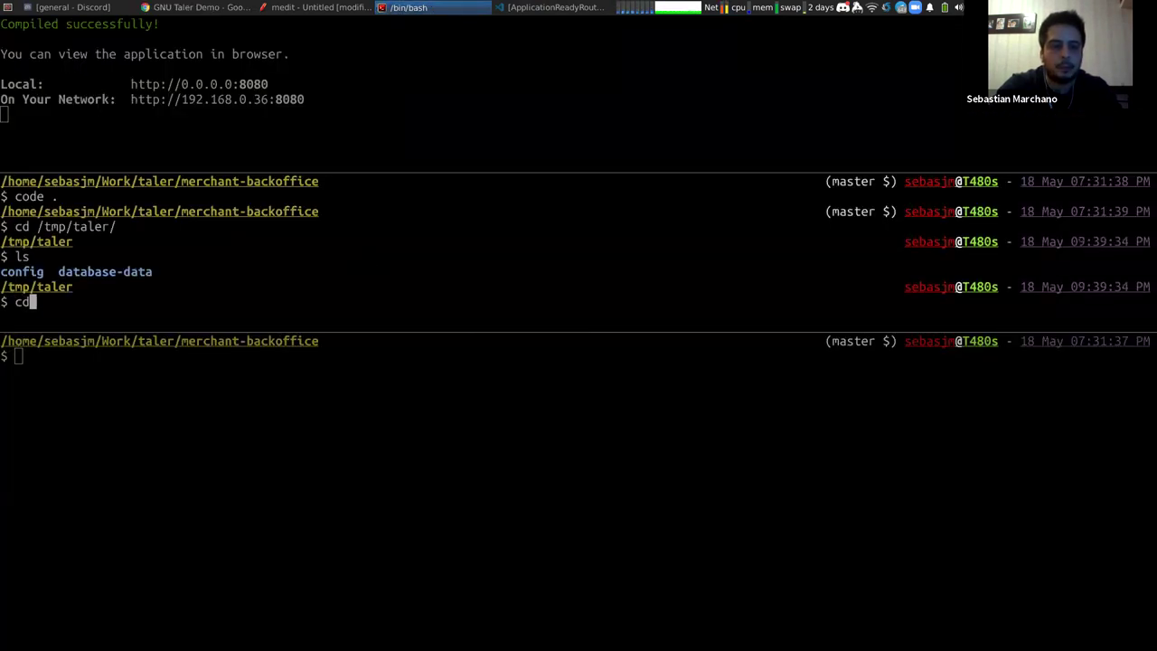
{"action": "key", "text": "Return"}
{"action": "type", "text": "ls"}
{"action": "key", "text": "Return"}
{"action": "type", "text": "cd mer"}
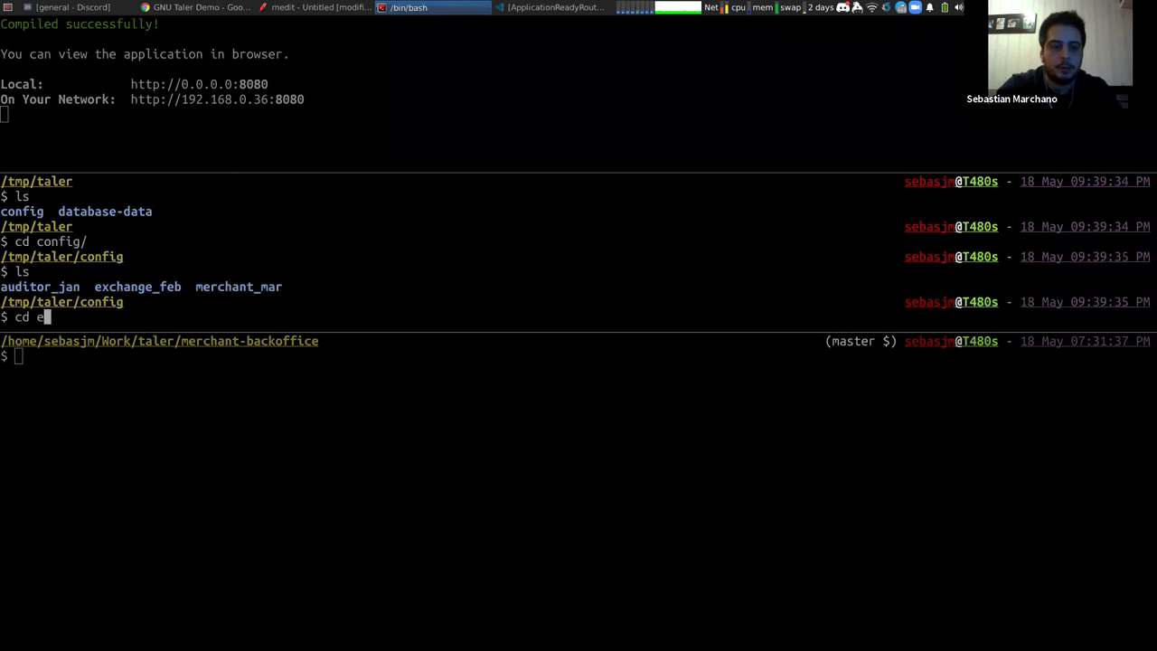
{"action": "key", "text": "Tab"}
{"action": "key", "text": "Return"}
{"action": "type", "text": "ls"}
{"action": "key", "text": "Return"}
{"action": "type", "text": "code ."}
{"action": "key", "text": "Return"}
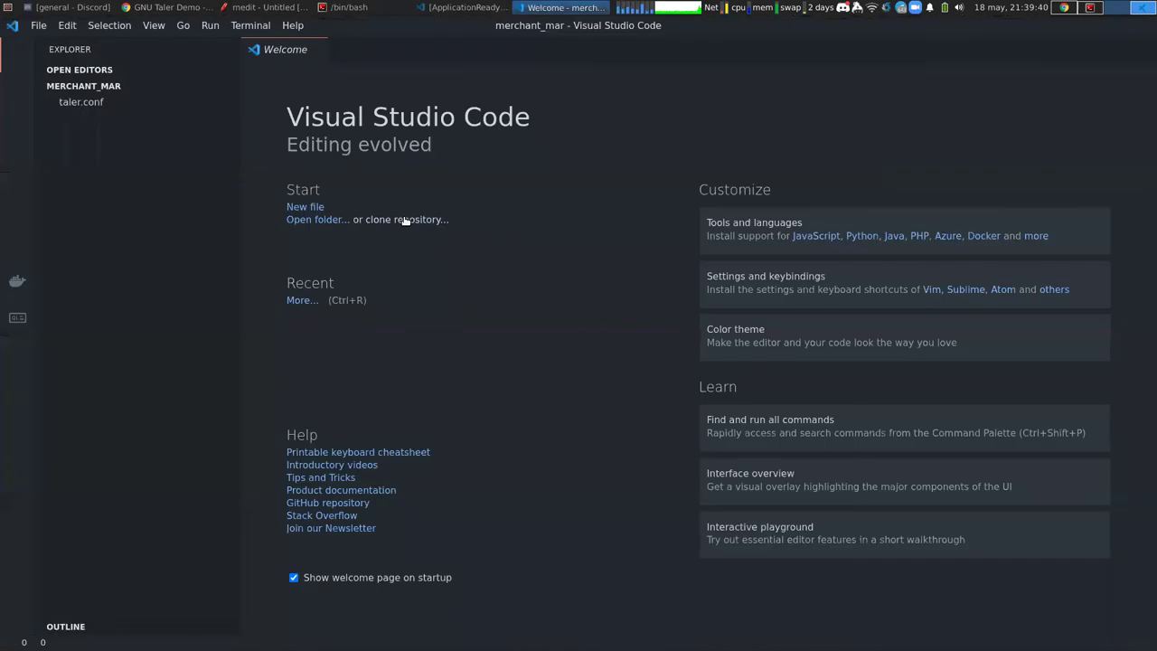
Open merchant_mar's taler.conf and scroll through its merchant, exchange, auditor and location sections
{"action": "left_click", "coordinate": [80, 117]}
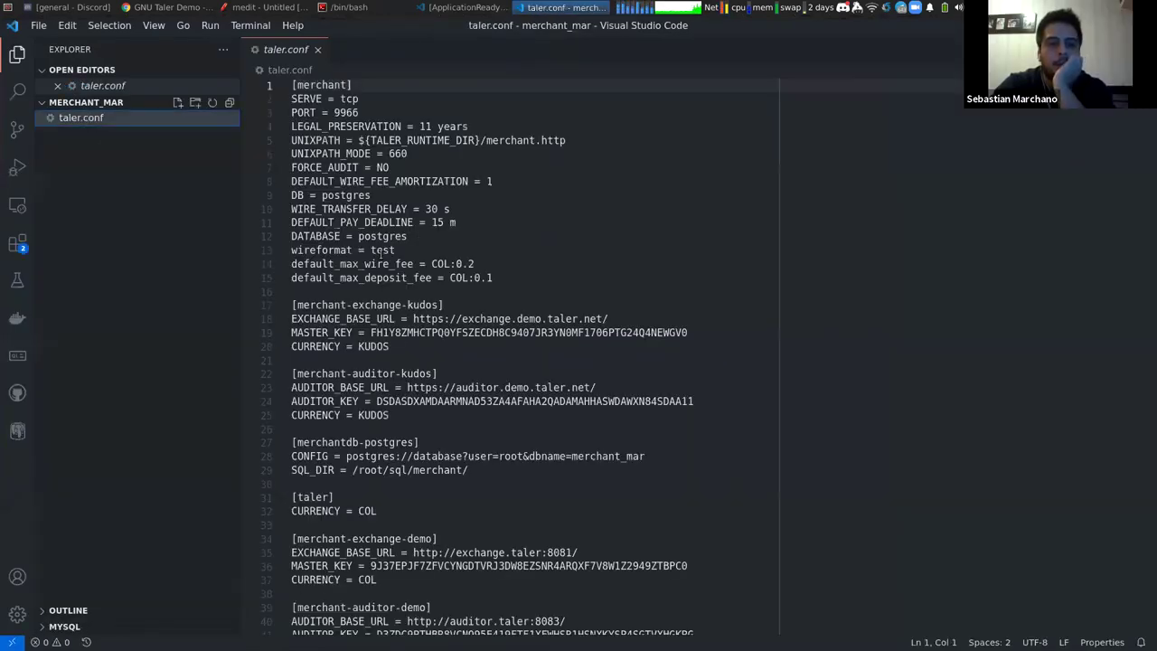
{"action": "scroll", "coordinate": [425, 229], "scroll_direction": "down", "scroll_amount": 4}
{"action": "scroll", "coordinate": [425, 229], "scroll_direction": "up", "scroll_amount": 4}
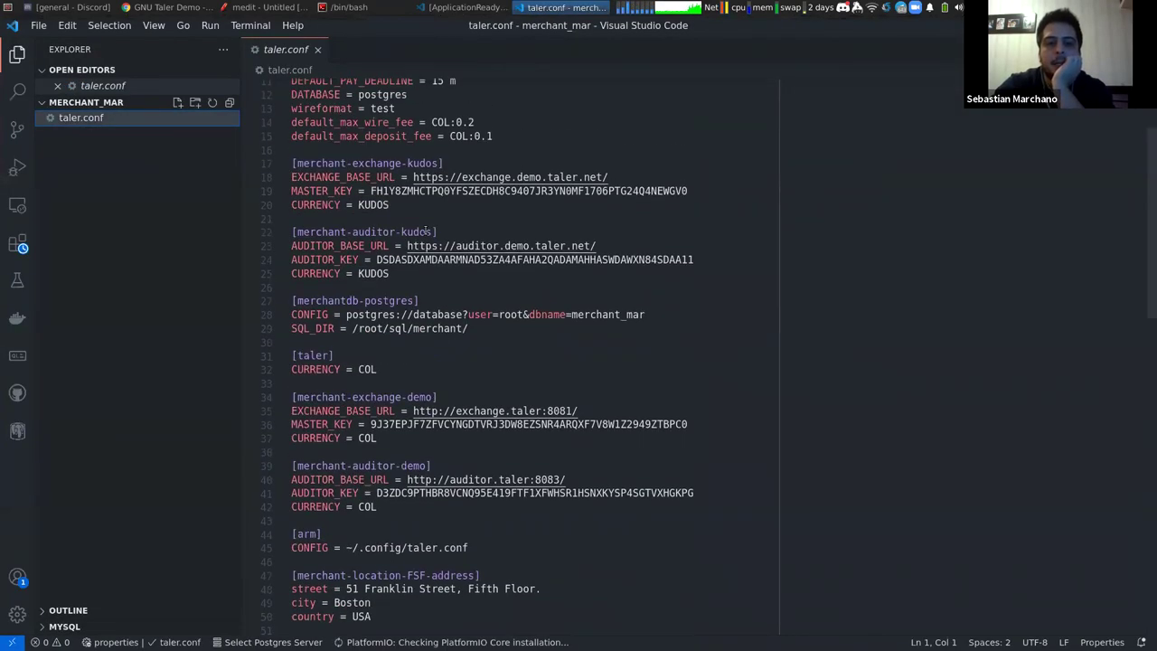
{"action": "scroll", "coordinate": [425, 229], "scroll_direction": "up", "scroll_amount": 1}
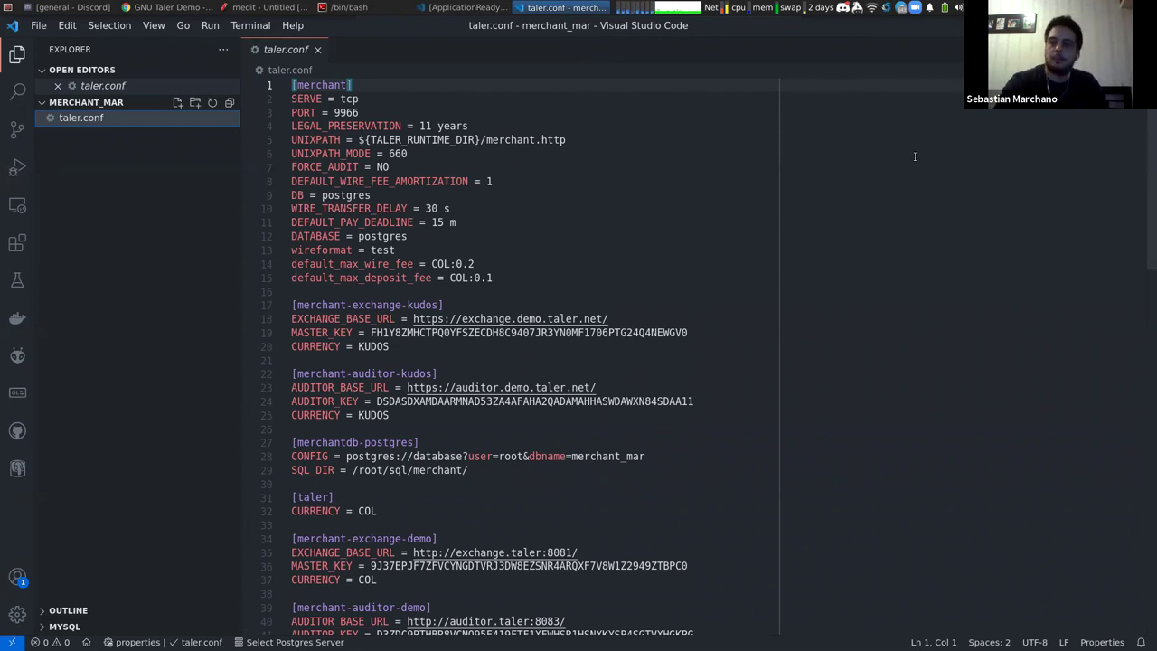
{"action": "scroll", "coordinate": [533, 177], "scroll_direction": "down", "scroll_amount": 5}
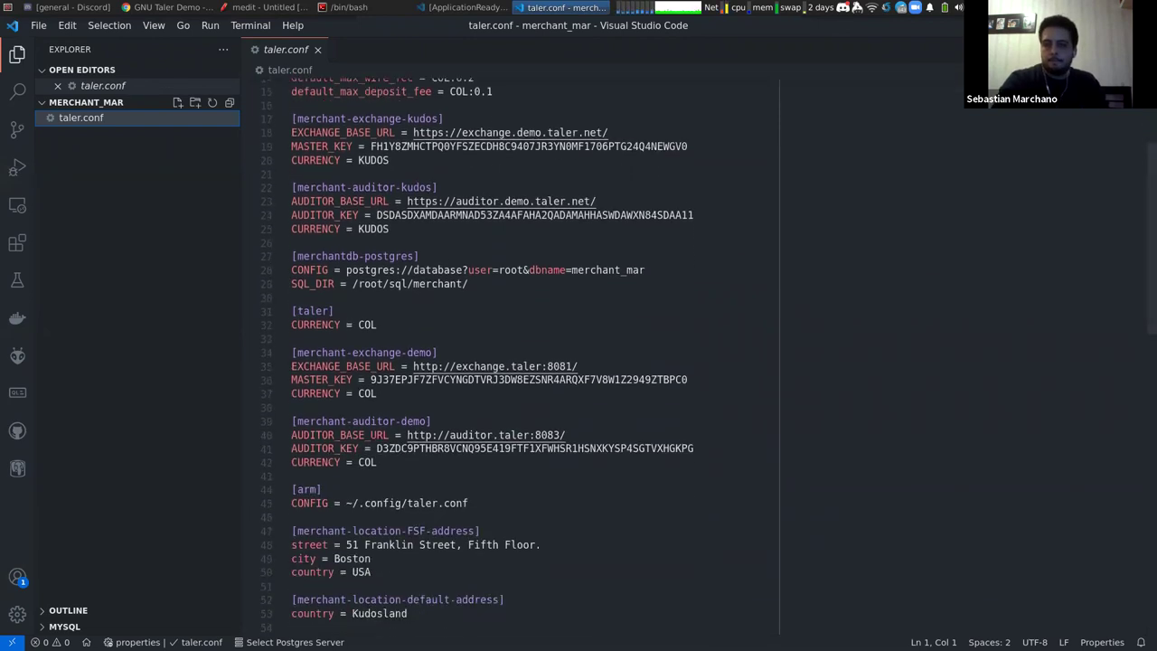
{"action": "key", "text": "alt+Tab"}
Go up to /tmp/taler/config and open the whole folder in VS Code with code
{"action": "type", "text": "cd .."}
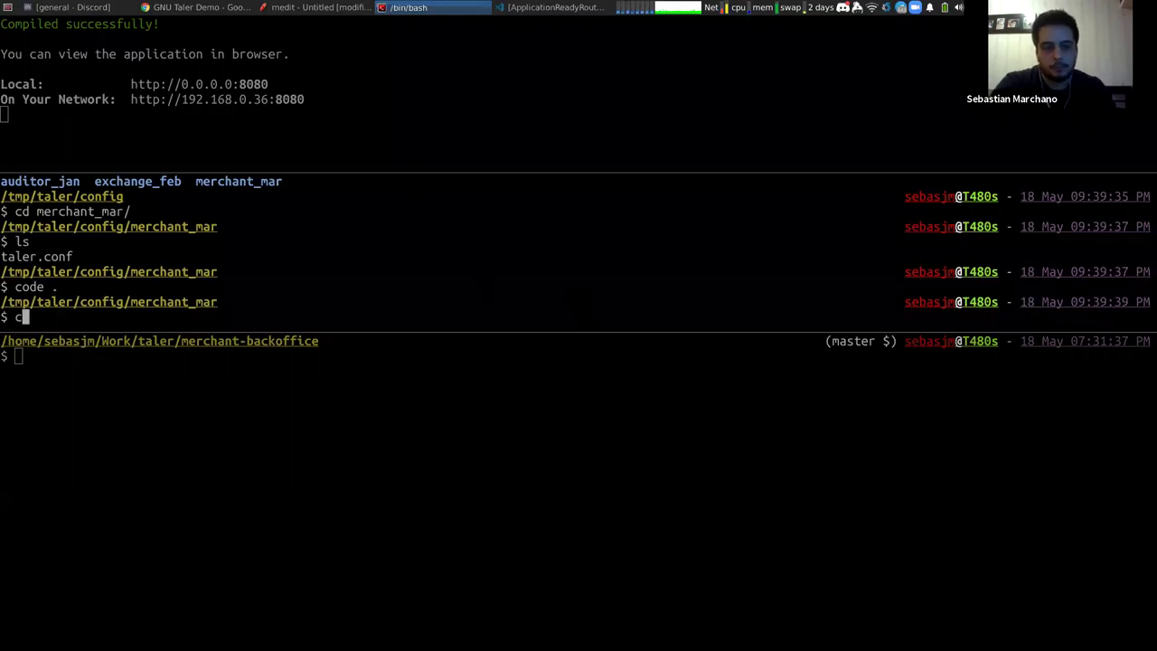
{"action": "key", "text": "Return"}
{"action": "type", "text": "code ."}
{"action": "key", "text": "Return"}
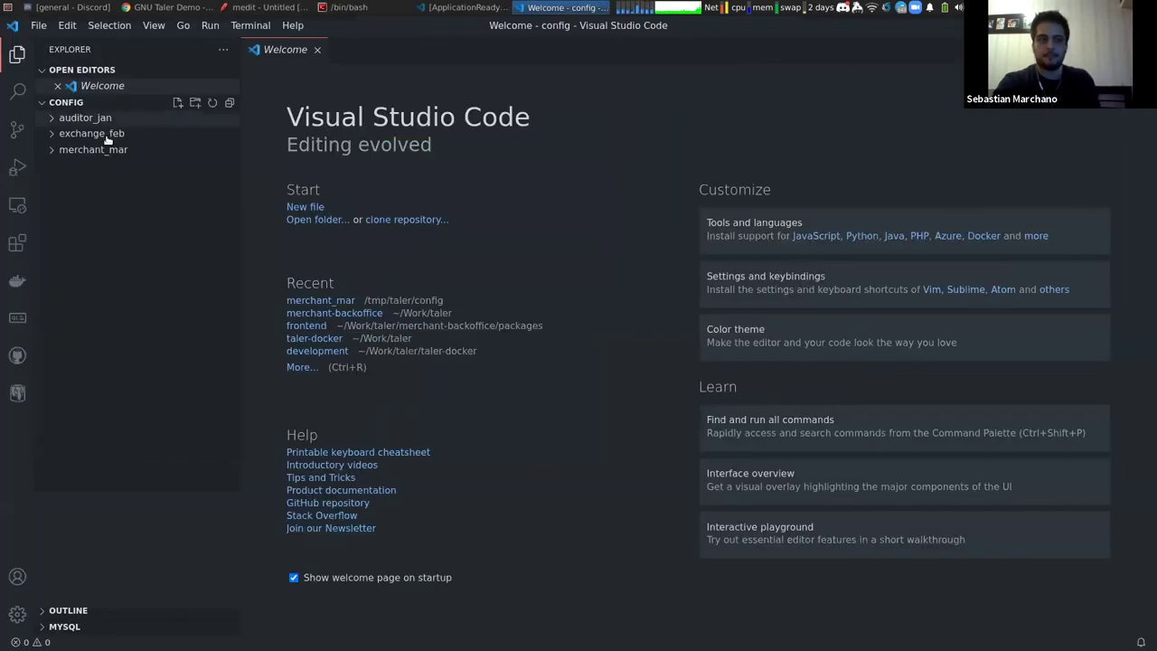
Open exchange_feb's taler.conf and review its coin sections, selecting the COL:5 and COL:1 values
{"action": "left_click", "coordinate": [106, 135]}
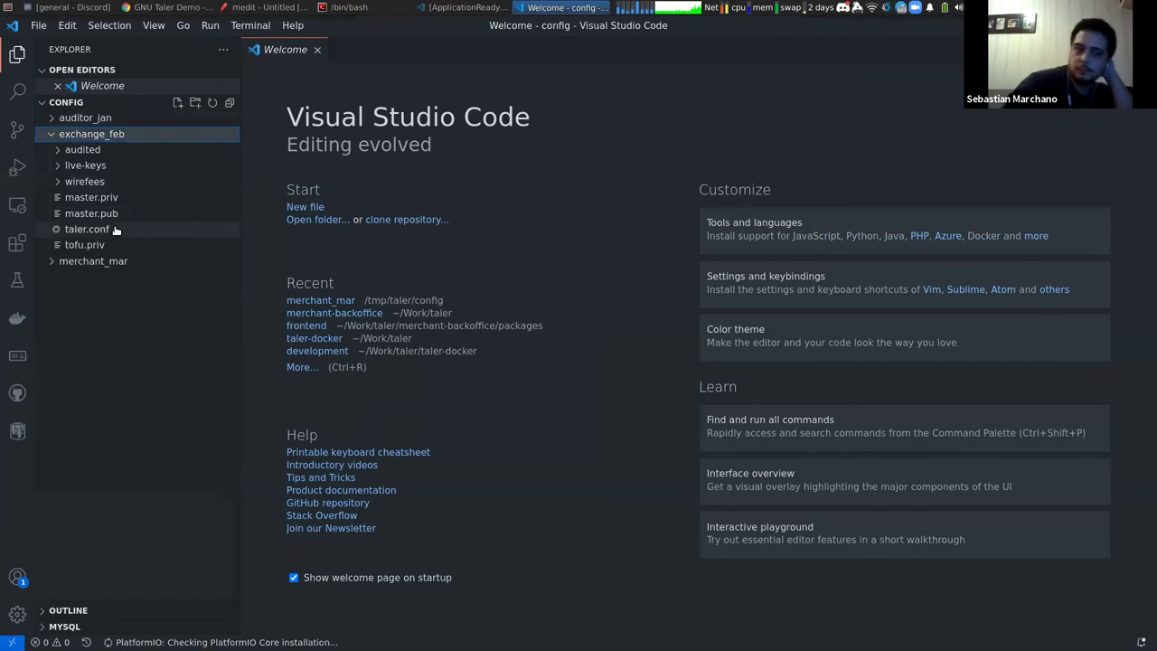
{"action": "left_click", "coordinate": [115, 230]}
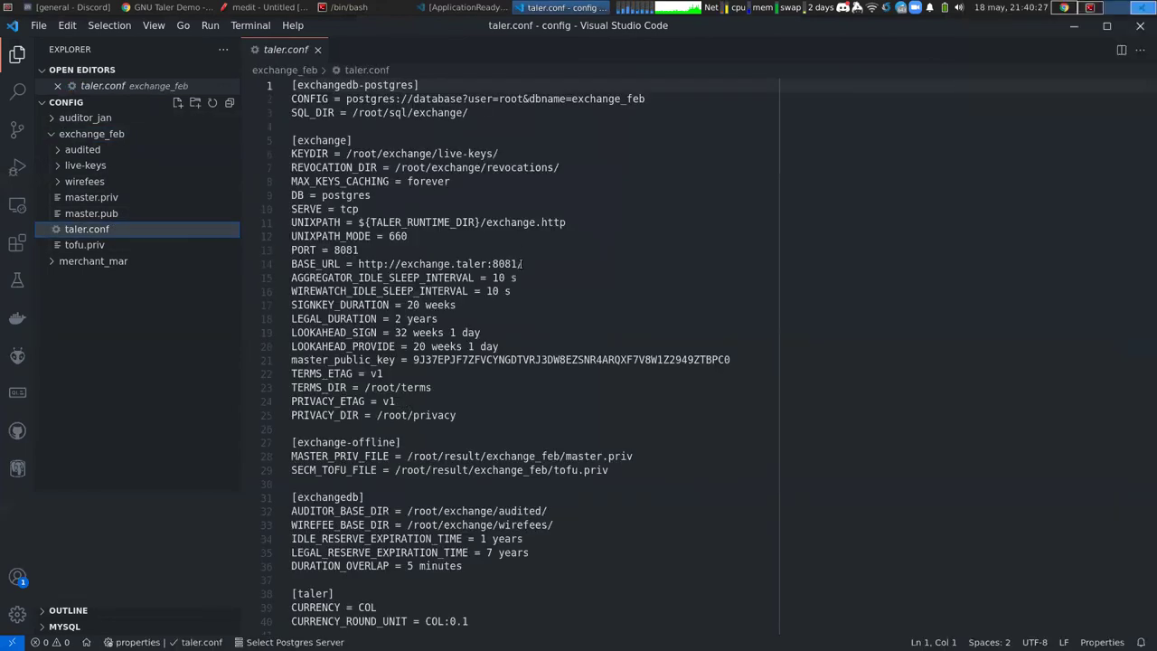
{"action": "scroll", "coordinate": [519, 308], "scroll_direction": "down", "scroll_amount": 20}
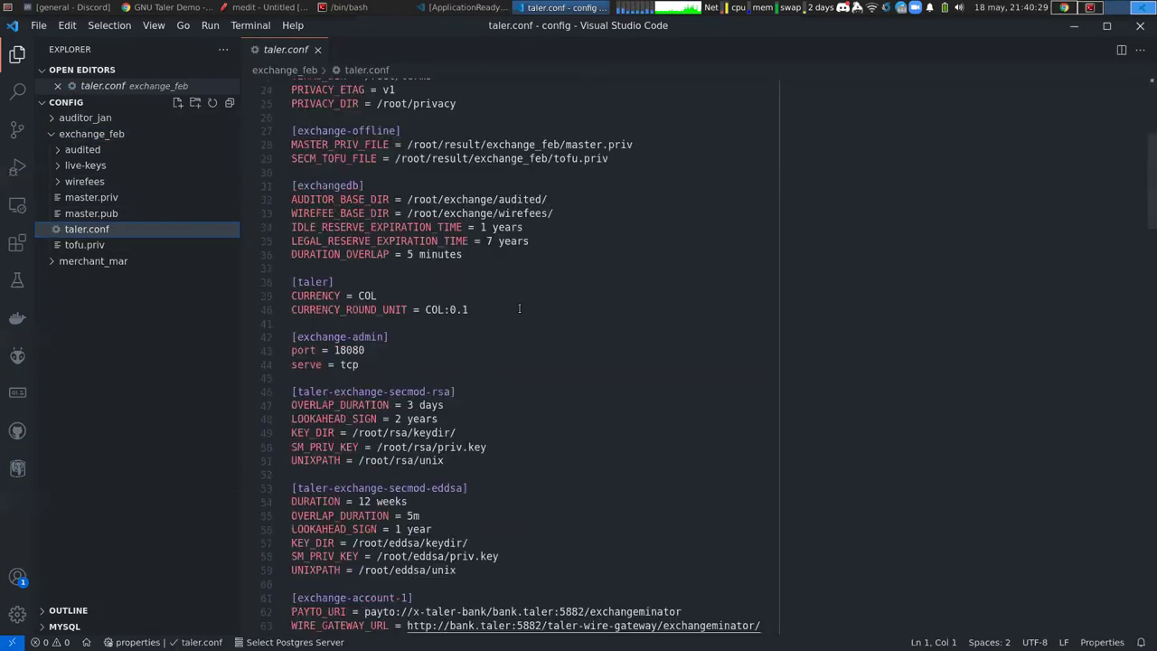
{"action": "scroll", "coordinate": [519, 308], "scroll_direction": "up", "scroll_amount": 1}
{"action": "scroll", "coordinate": [518, 308], "scroll_direction": "up", "scroll_amount": 4}
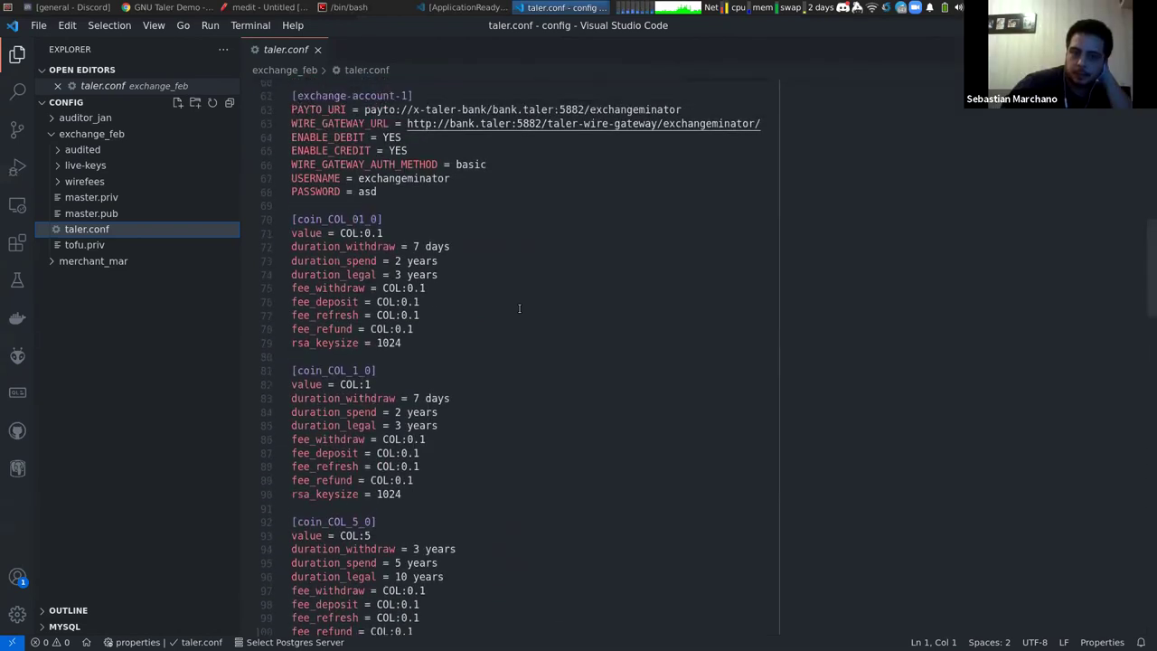
{"action": "scroll", "coordinate": [519, 308], "scroll_direction": "down", "scroll_amount": 4}
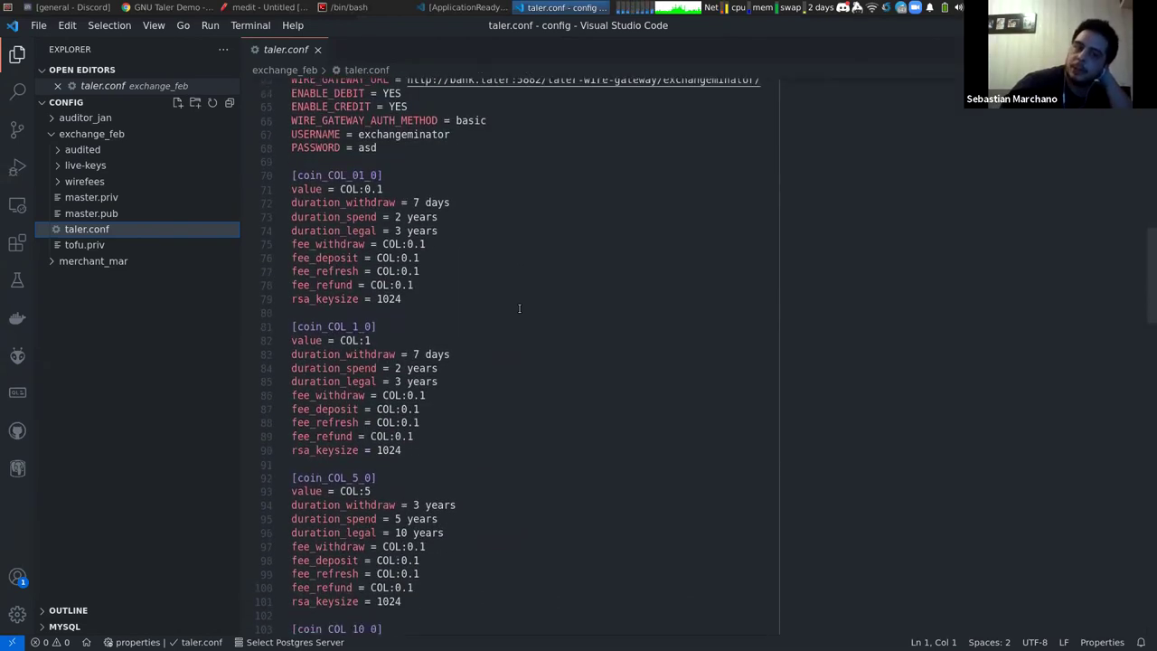
{"action": "scroll", "coordinate": [518, 308], "scroll_direction": "down", "scroll_amount": 5}
{"action": "scroll", "coordinate": [519, 308], "scroll_direction": "down", "scroll_amount": 1}
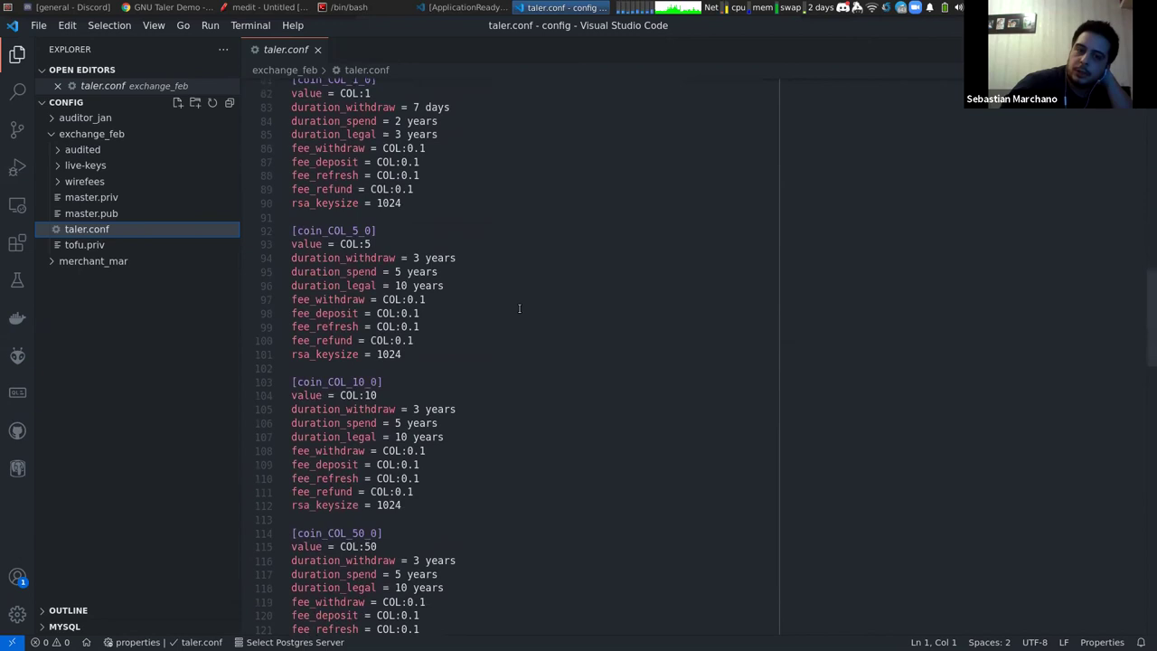
{"action": "left_click_drag", "start_coordinate": [340, 244], "coordinate": [384, 245]}
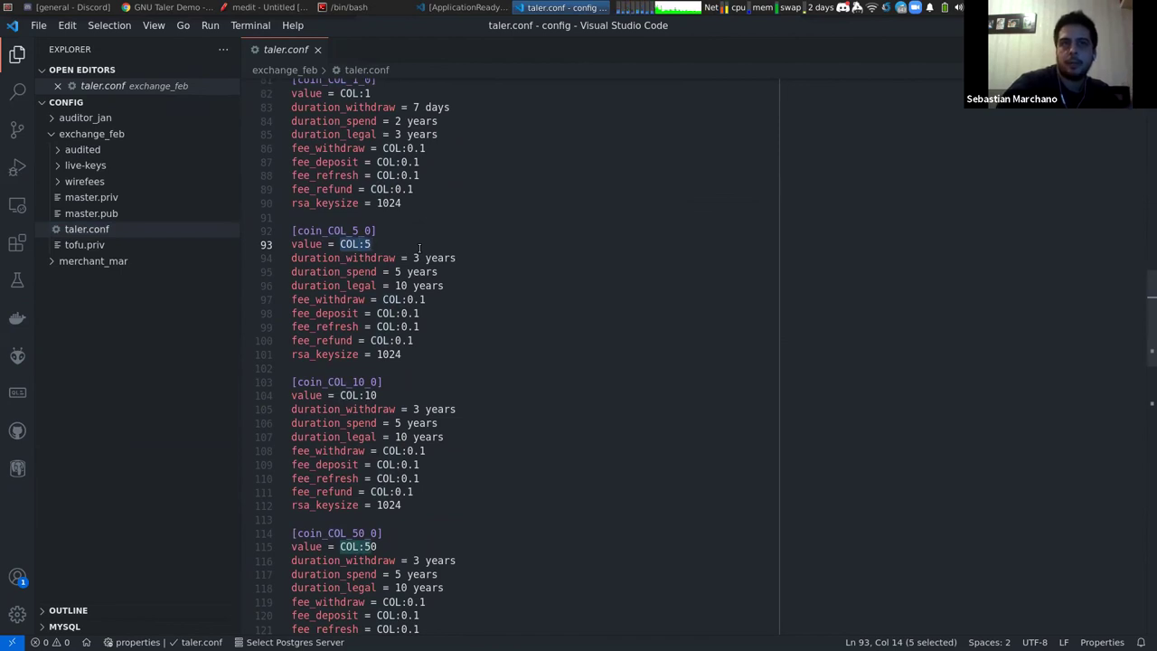
{"action": "scroll", "coordinate": [419, 247], "scroll_direction": "up", "scroll_amount": 2}
{"action": "left_click", "coordinate": [348, 157]}
{"action": "left_click_drag", "start_coordinate": [341, 158], "coordinate": [372, 158]}
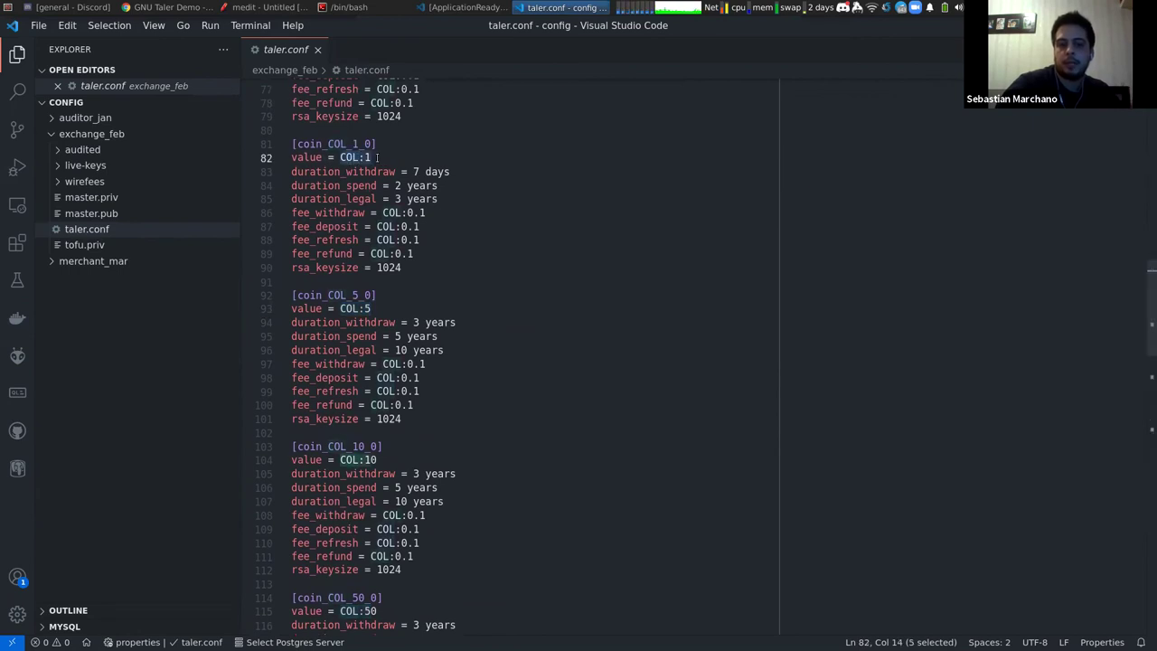